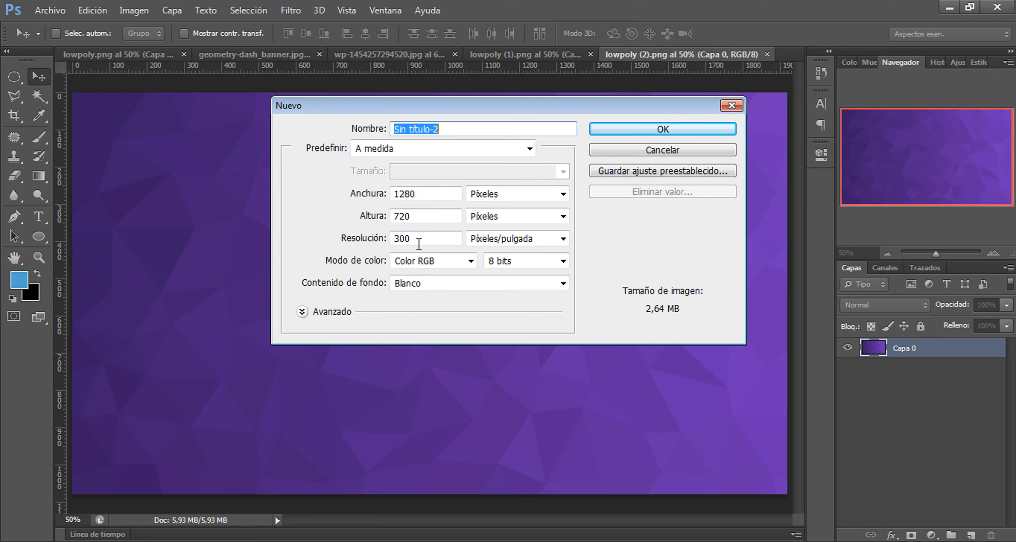
- Create a 1280 × 720 px RGB document at 300 pixels/inch and replace its Fondo layer with a new transparent layer
left_click(655, 133)
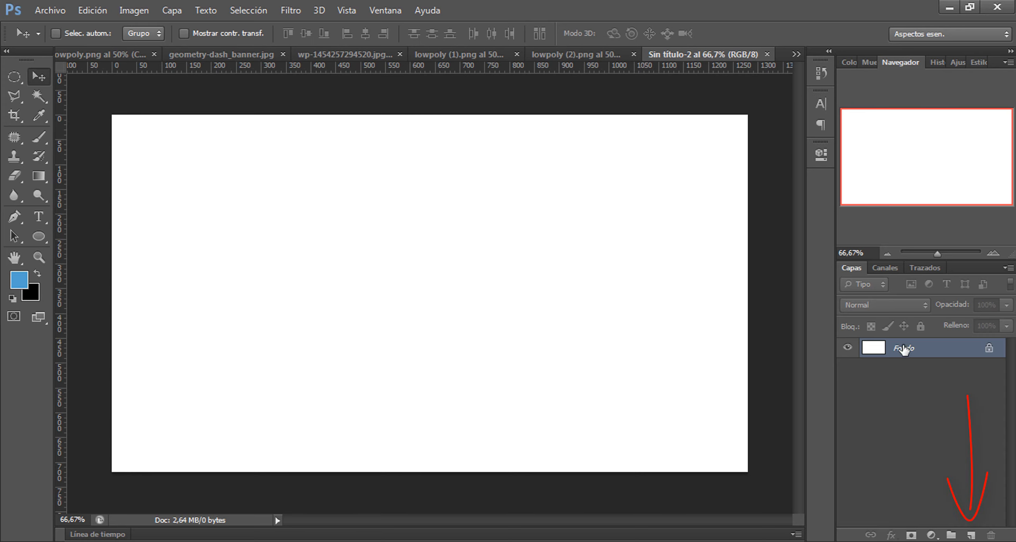
left_click(971, 536)
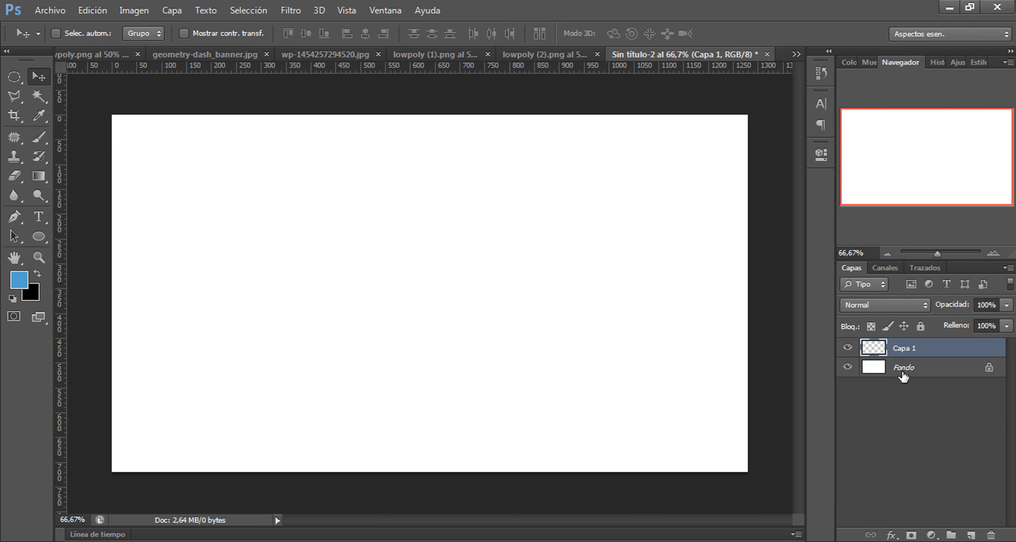
left_click_drag(908, 375, 992, 537)
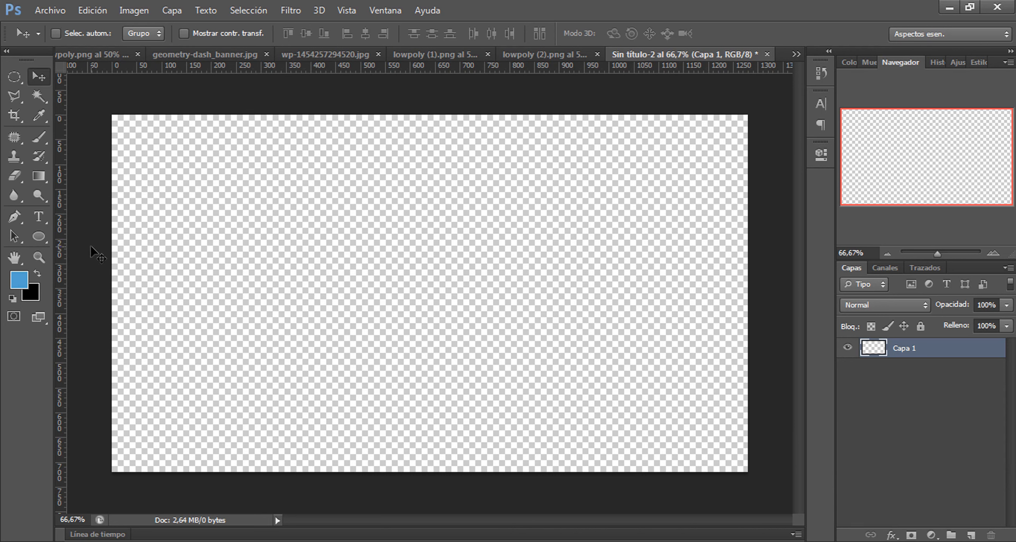
- Draw a circle about 749 px in diameter with the Ellipse tool, starting near the upper-left of the canvas
left_click(35, 236)
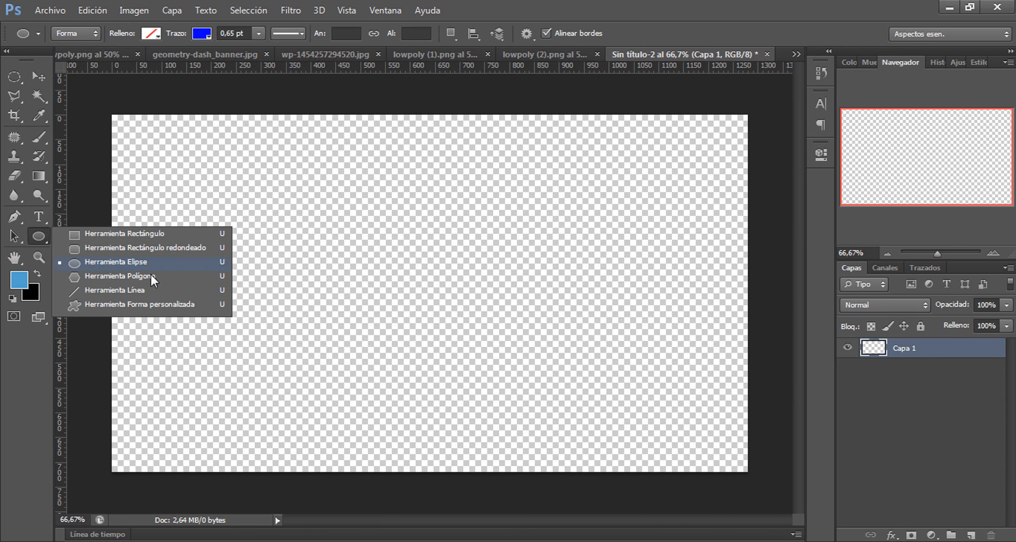
left_click(129, 261)
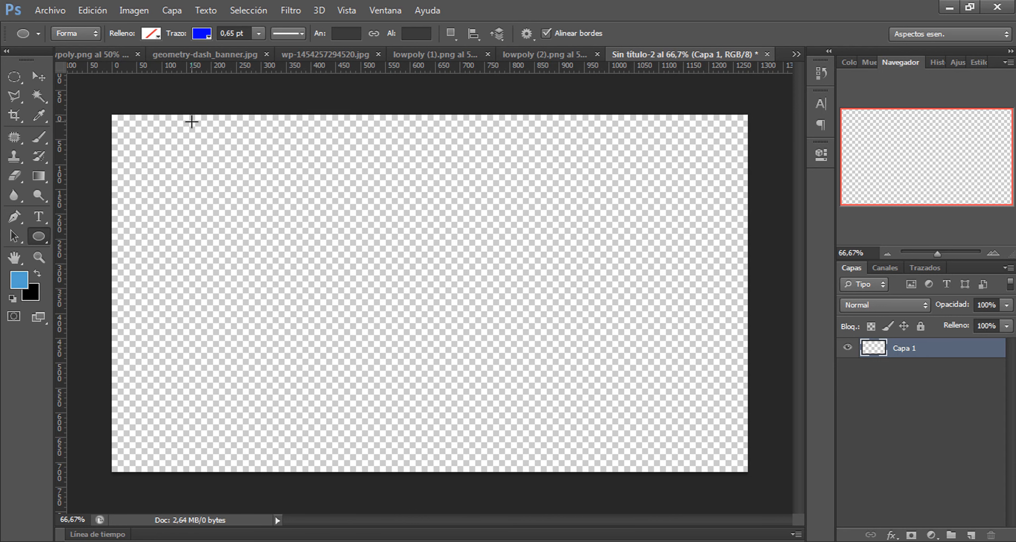
mouse_move(192, 122)
left_mouse_down()
mouse_move(325, 282)
mouse_move(363, 306)
mouse_move(329, 360)
mouse_move(325, 438)
mouse_move(603, 344)
mouse_move(441, 418)
mouse_move(469, 310)
mouse_move(466, 508)
mouse_move(314, 306)
mouse_move(660, 283)
mouse_move(393, 374)
mouse_move(403, 369)
mouse_move(485, 456)
mouse_move(569, 430)
mouse_move(713, 489)
mouse_move(503, 496)
mouse_move(565, 503)
left_mouse_up()
key("shift")
key("shift")
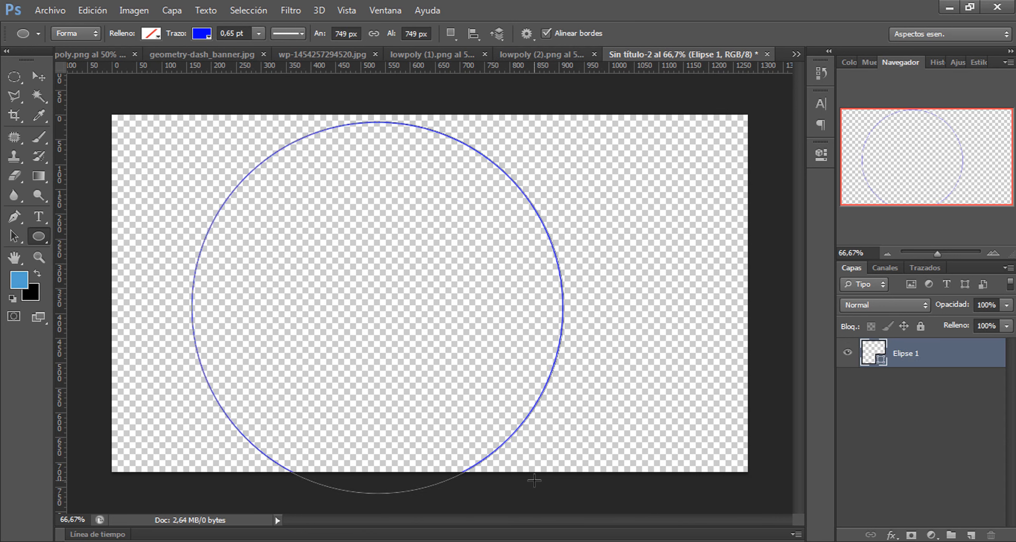
- Try magenta and white fills on the circle and set its fill back to none
left_click(154, 35)
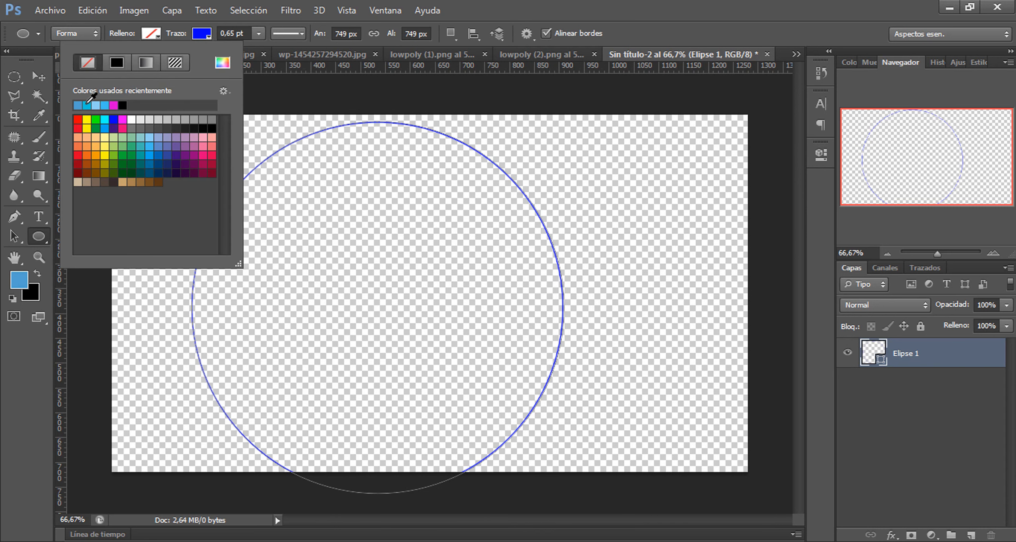
left_click(125, 120)
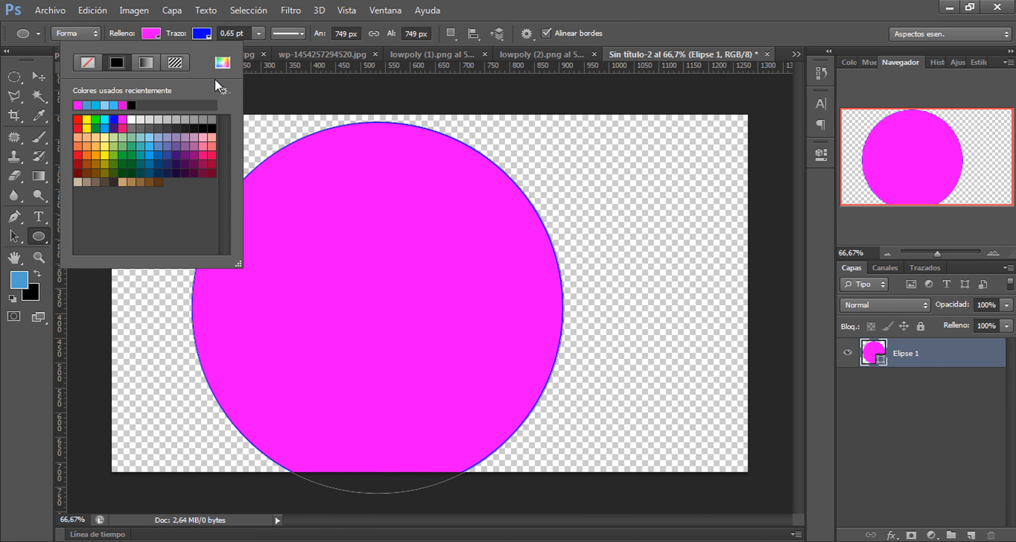
left_click(132, 120)
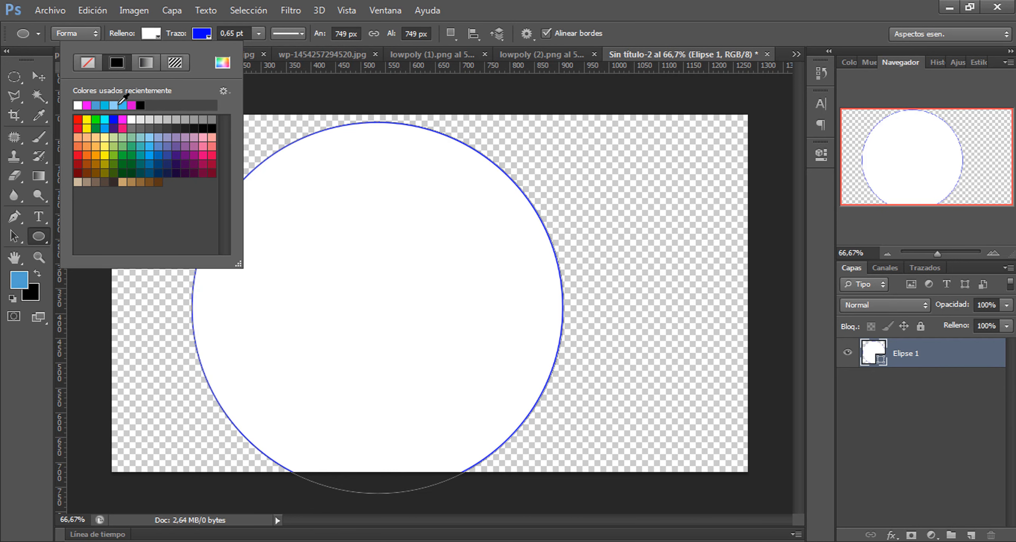
left_click(144, 35)
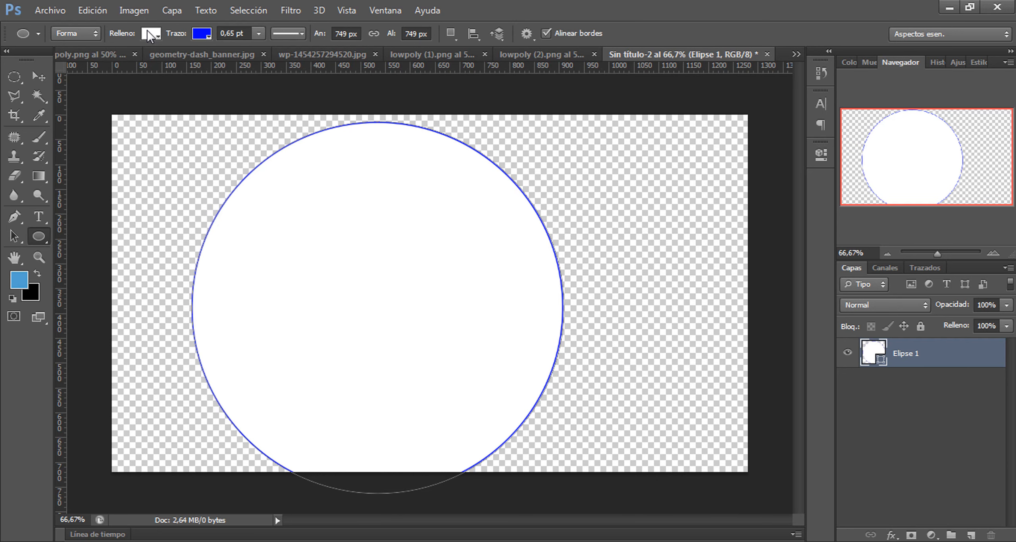
left_click(143, 37)
left_click(89, 62)
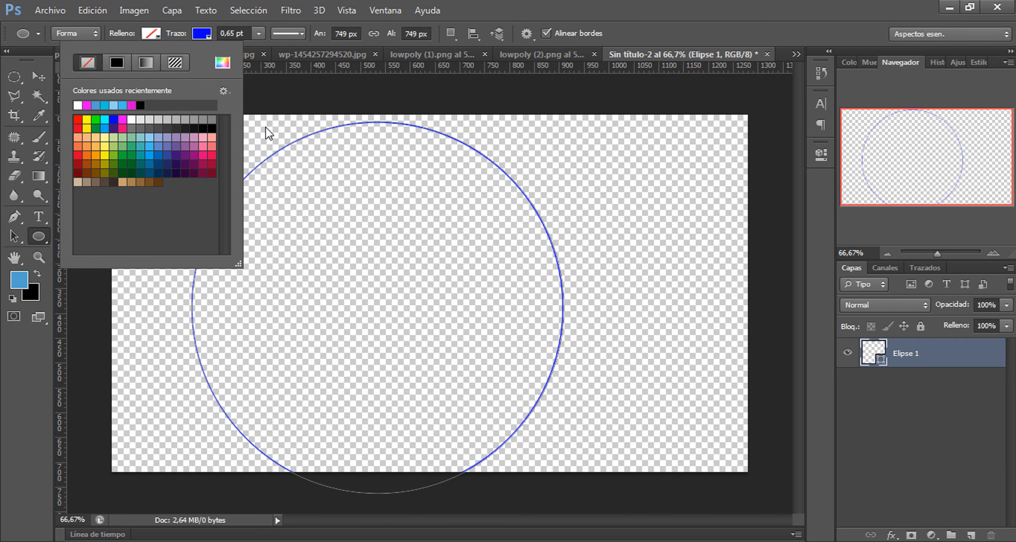
left_click(152, 33)
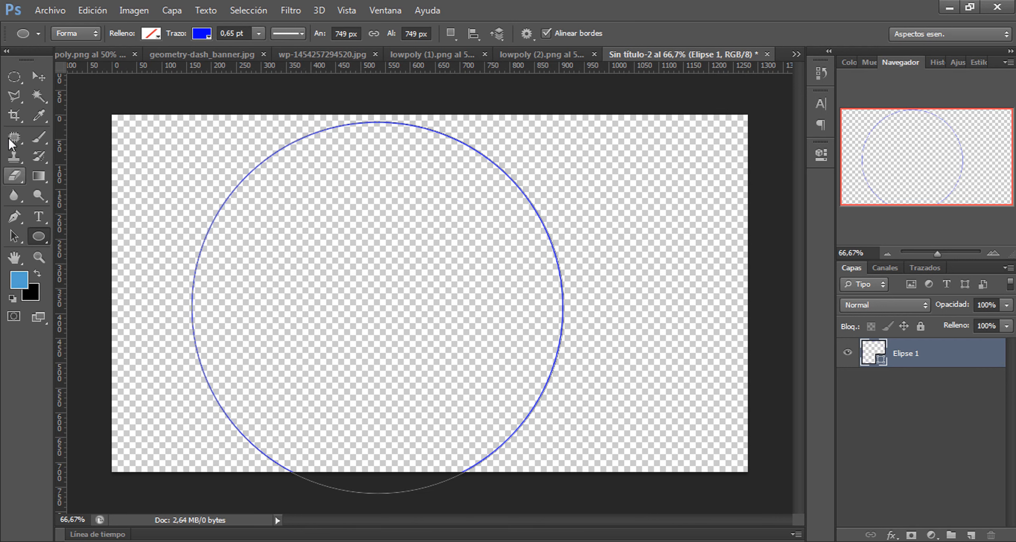
- Centre the circle vertically and horizontally on the whole canvas and clear the selection
left_click(40, 77)
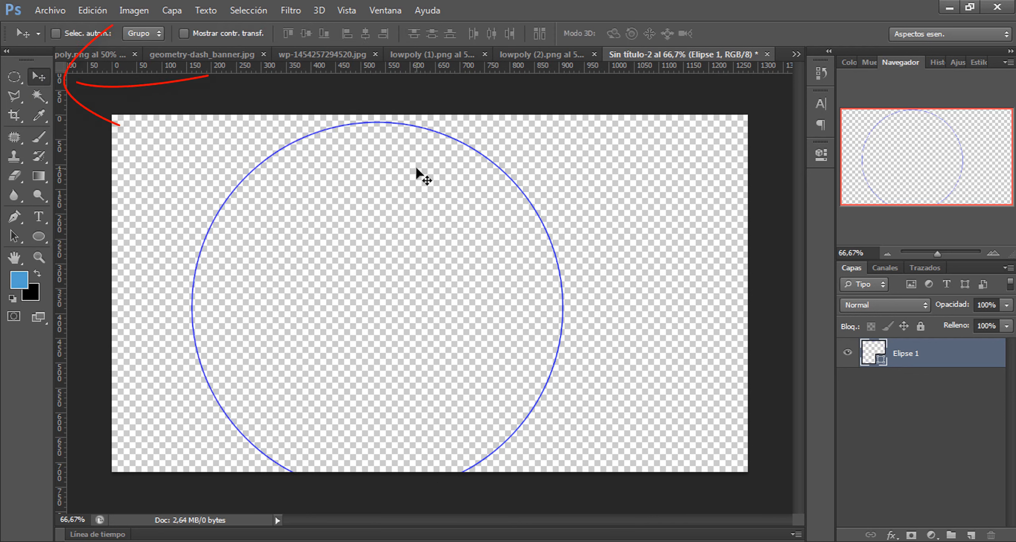
key("ctrl+a")
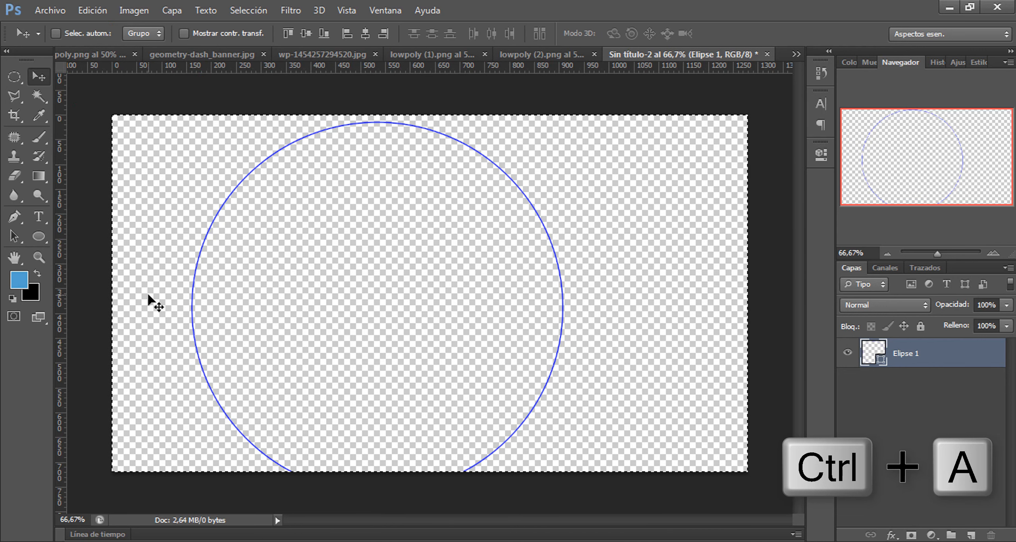
left_click(306, 33)
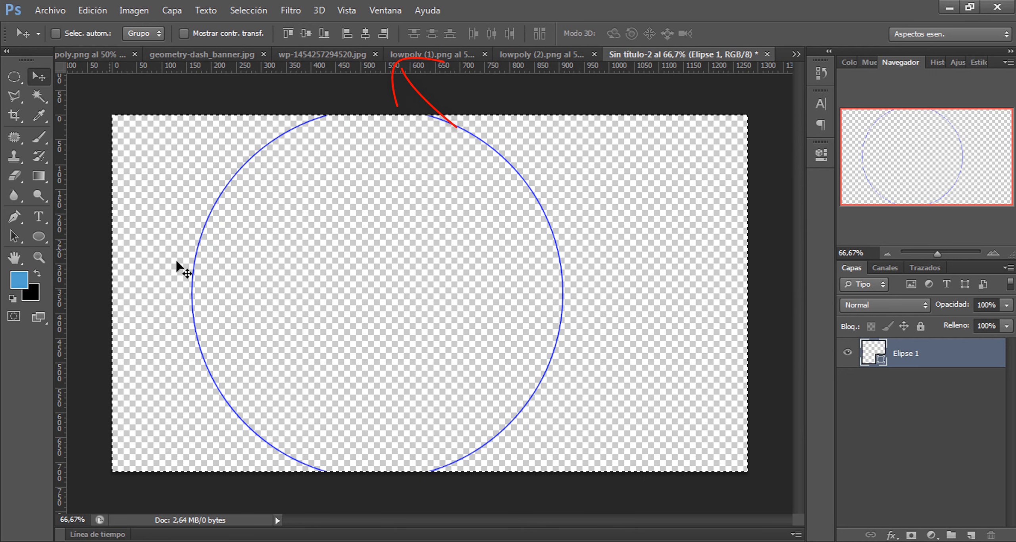
left_click(368, 38)
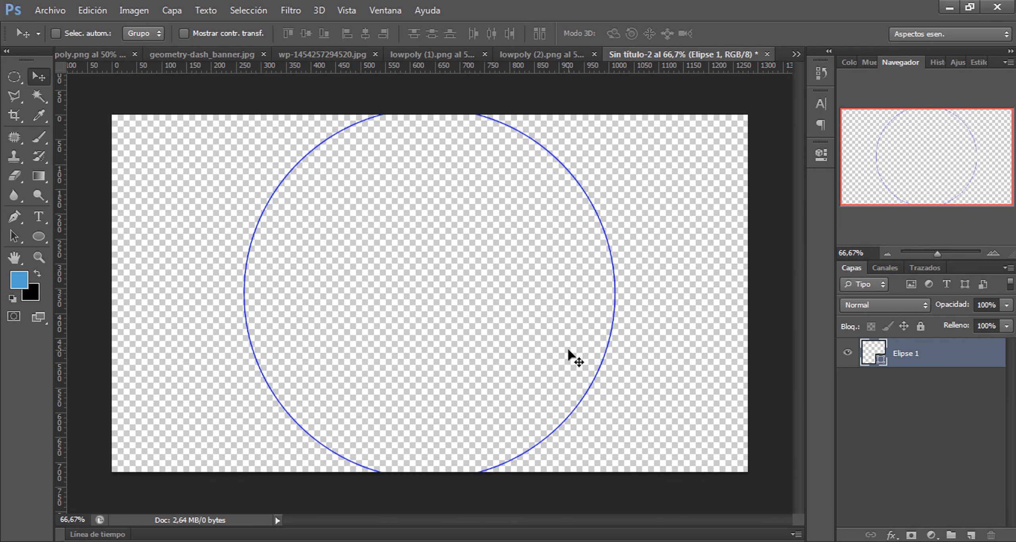
- Place a vertical and a horizontal guide through the circle's centre and remove both
left_click_drag(63, 272, 435, 305)
left_click_drag(489, 105, 509, 292)
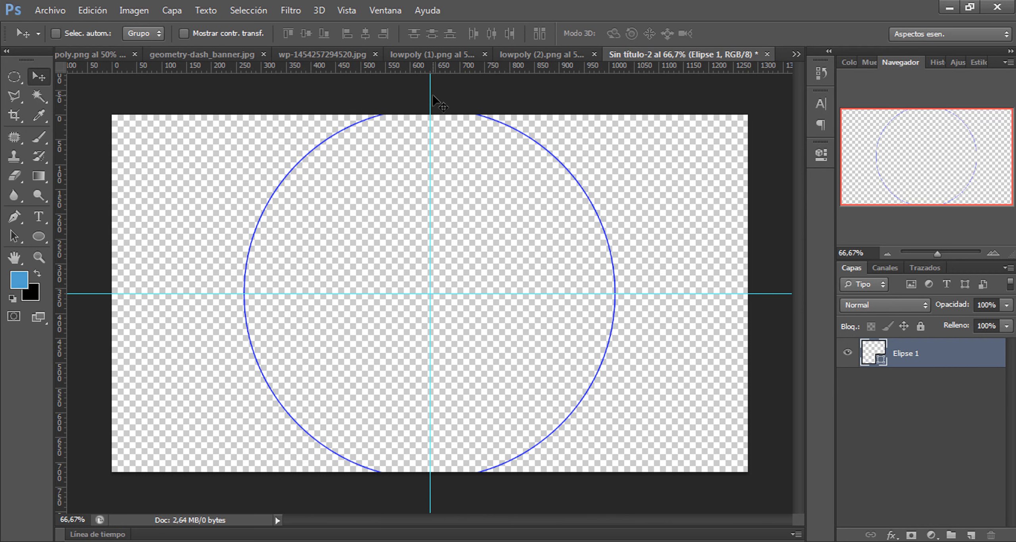
left_click_drag(432, 97, 55, 144)
left_click_drag(608, 294, 584, 72)
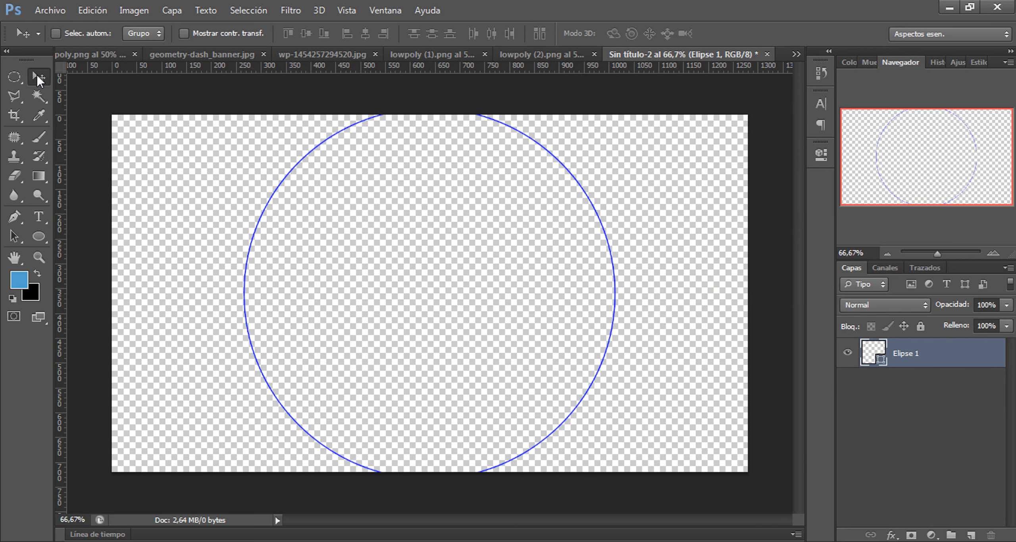
- Shift the circle horizontally towards the canvas's left edge and add an empty layer above it
left_click(447, 291, "shift")
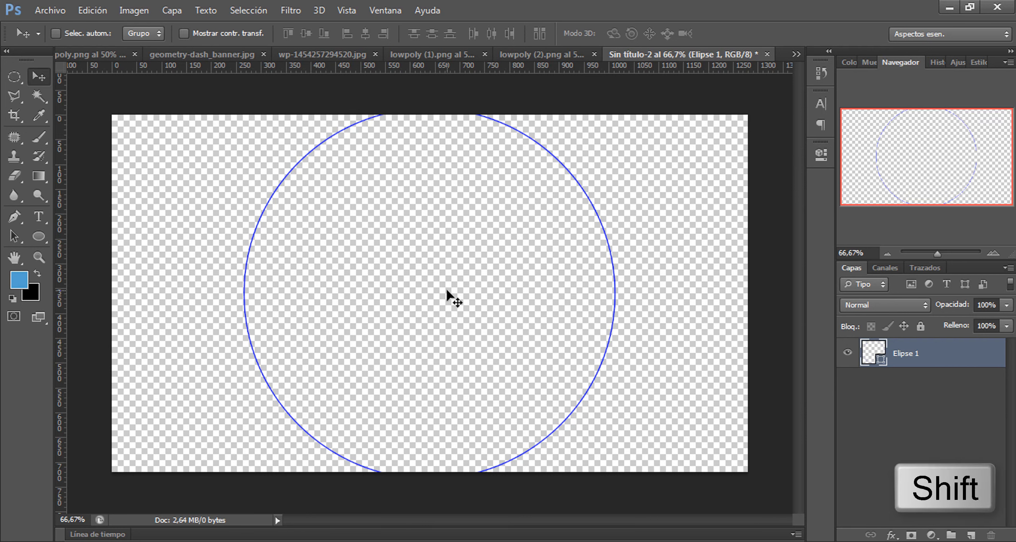
left_click_drag(444, 292, 374, 333)
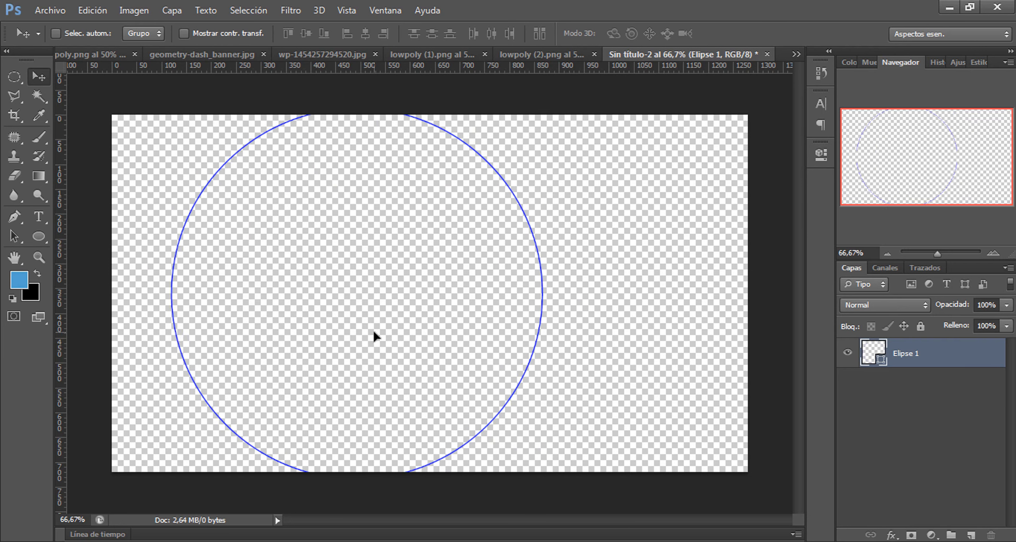
left_click(972, 535)
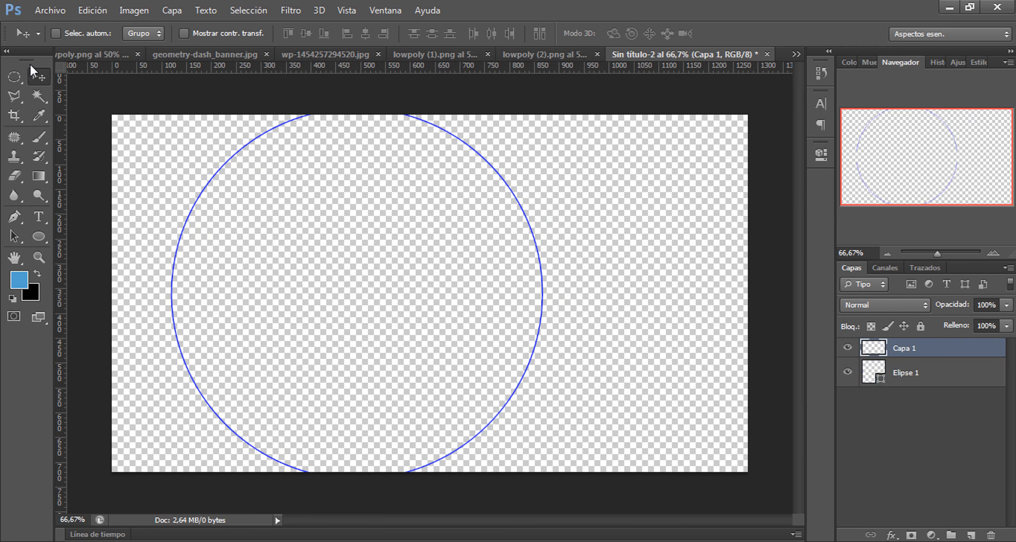
left_click(46, 98)
left_click(585, 260)
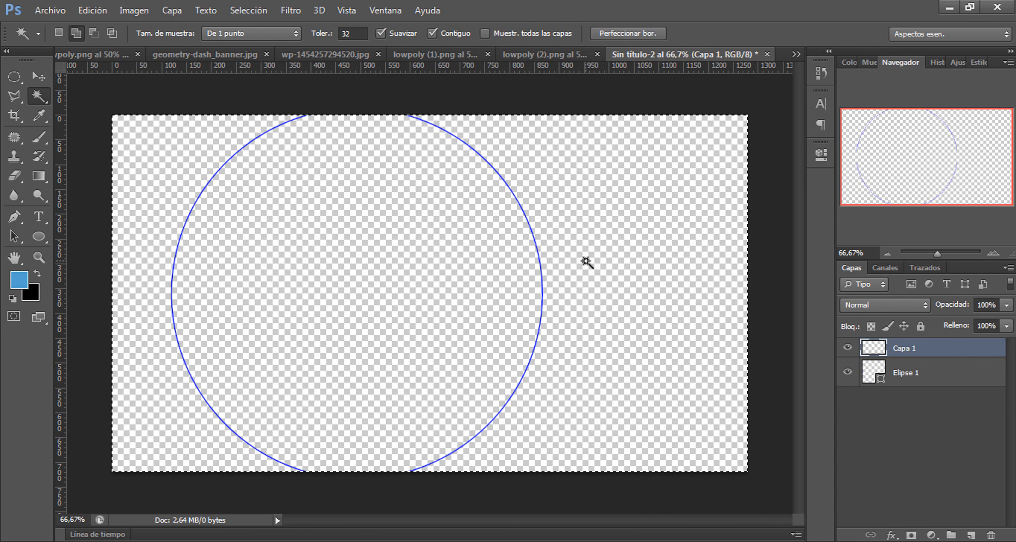
left_click(40, 78)
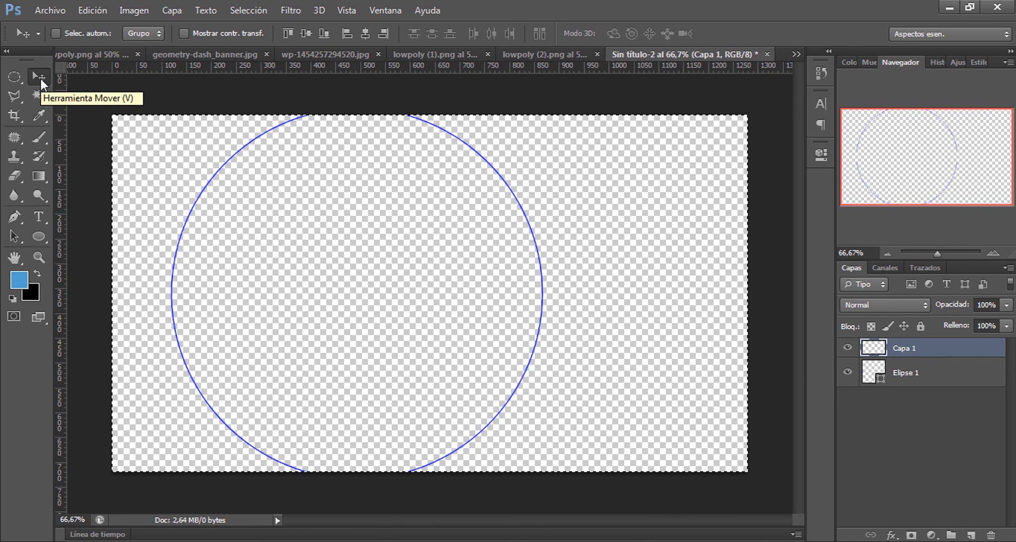
key("ctrl+d")
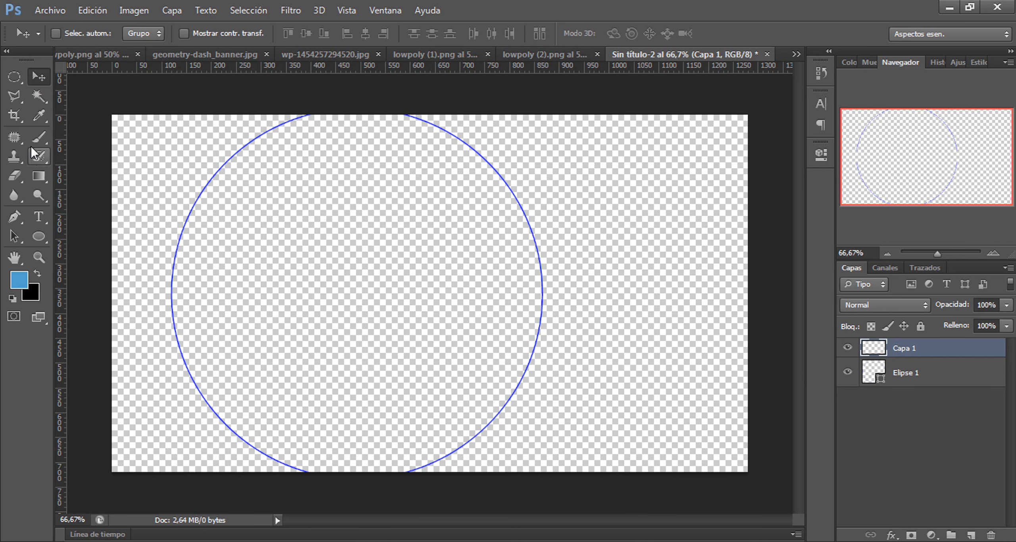
- Paint Capa 1 with the blue foreground colour using a 425 px brush and place it beneath the Elipse 1 layer
left_click(38, 137)
mouse_move(658, 250)
left_mouse_down()
mouse_move(295, 222)
mouse_move(653, 224)
mouse_move(426, 273)
mouse_move(165, 362)
mouse_move(759, 451)
left_mouse_up()
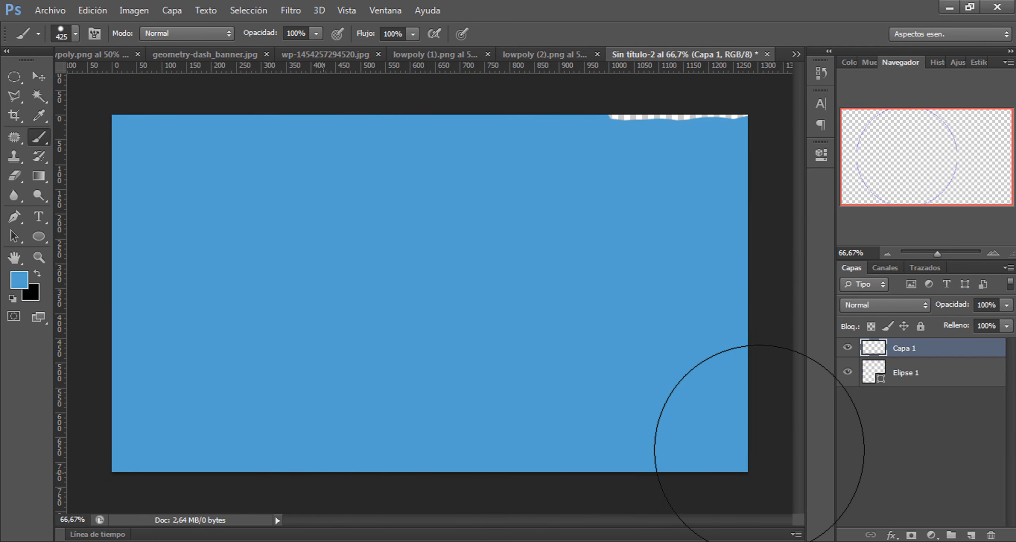
left_click_drag(879, 381, 911, 347)
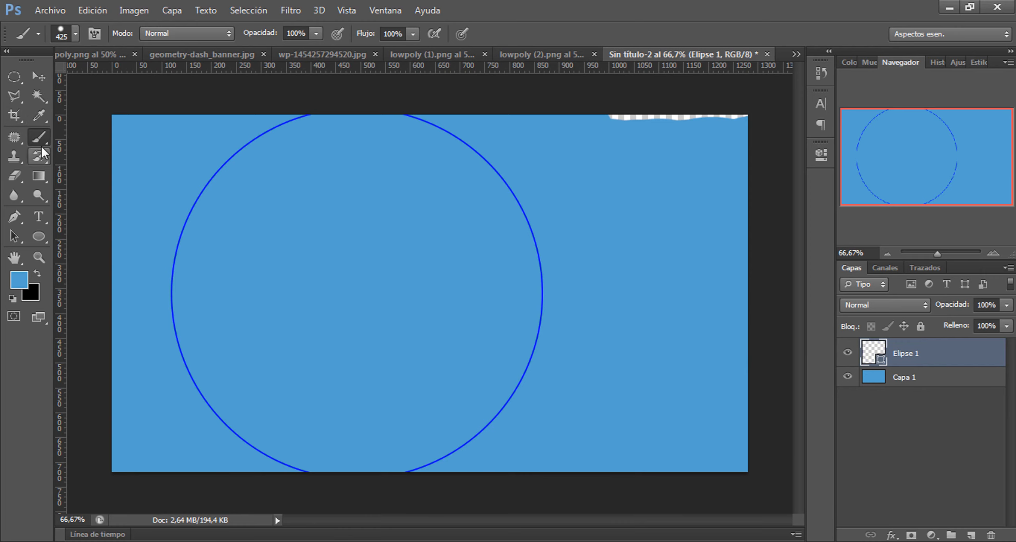
- Try to select the circle's interior on the Elipse 1 layer with the Magic Wand
left_click(41, 89)
left_click(273, 214)
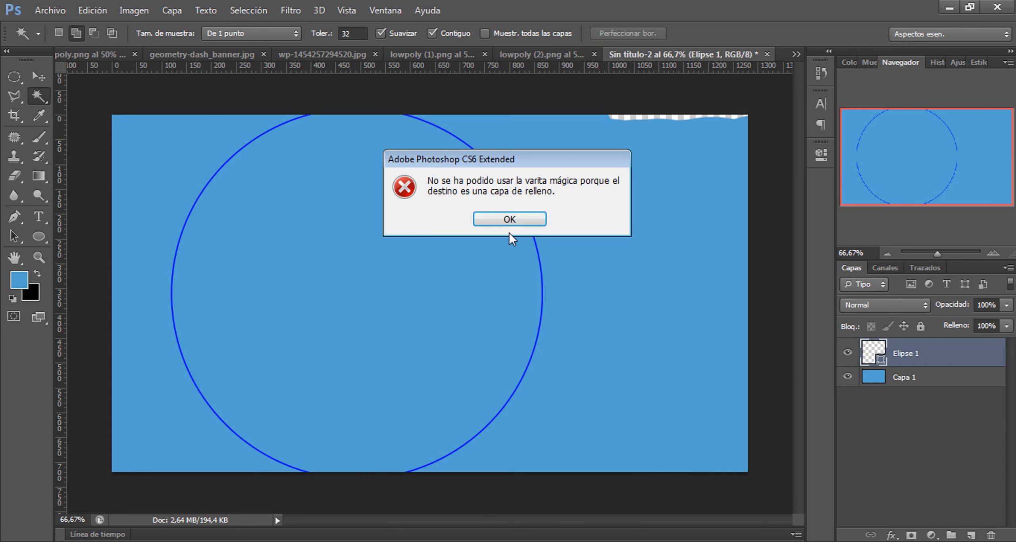
left_click(509, 219)
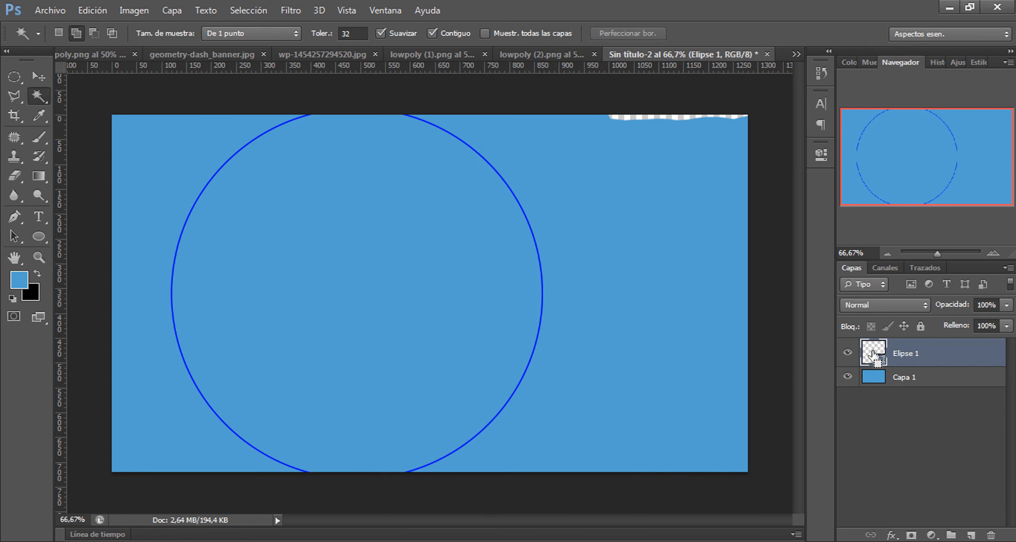
- Load the Elipse 1 shape as a selection and delete that circular area from the blue Capa 1 layer
left_click(875, 355, "ctrl")
left_click(918, 378)
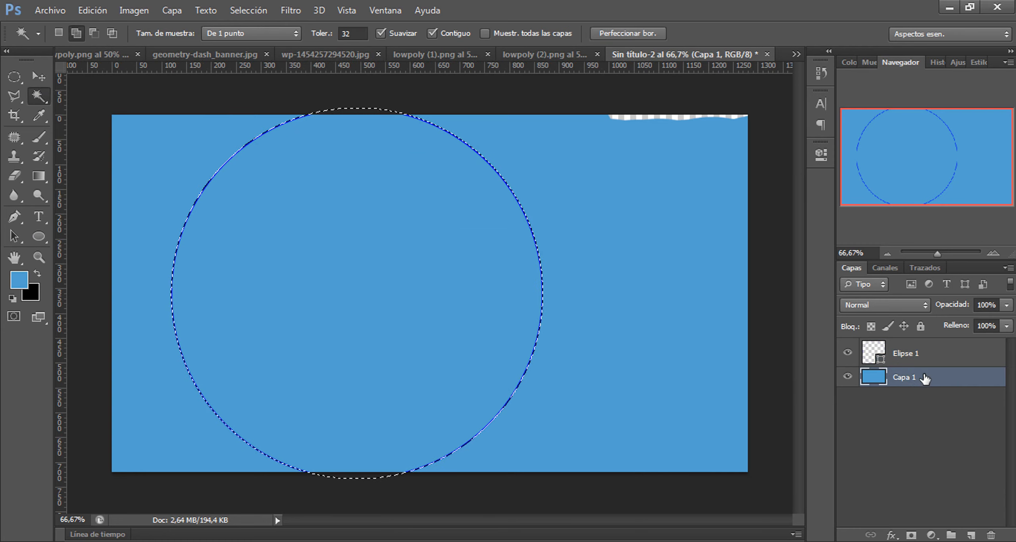
key("Delete")
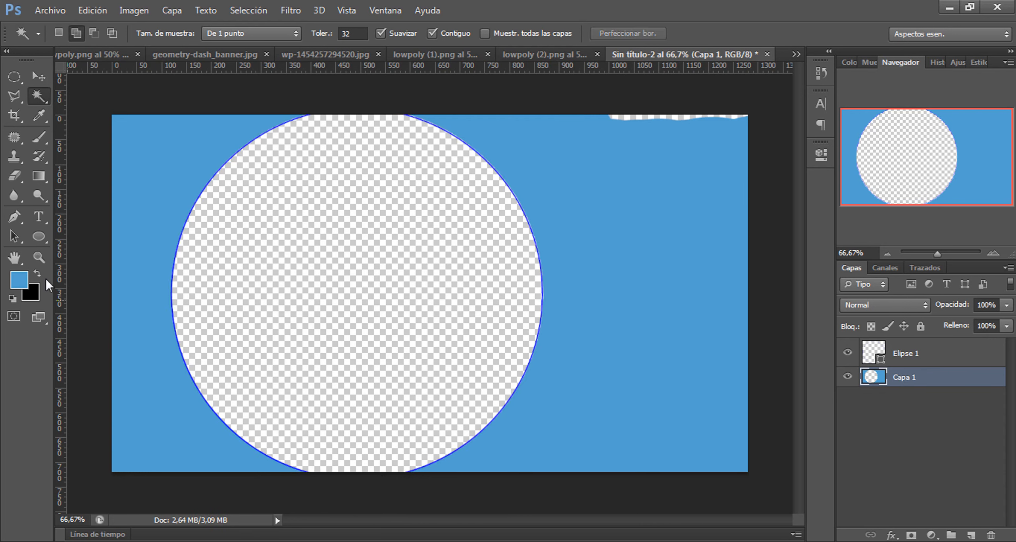
- Move the Elipse 1 outline slightly left so it is offset from the circular cut-out
left_click(39, 75)
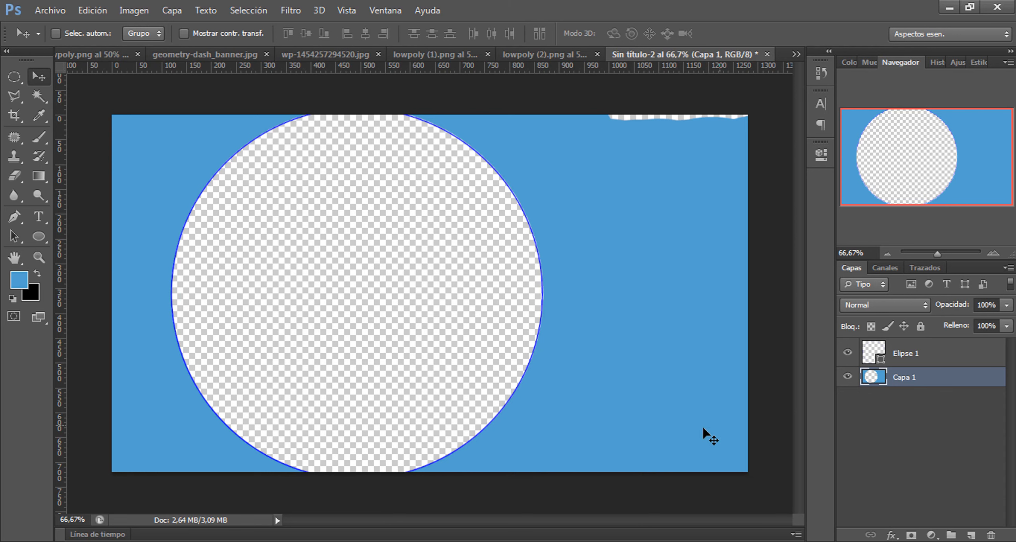
left_click(922, 360)
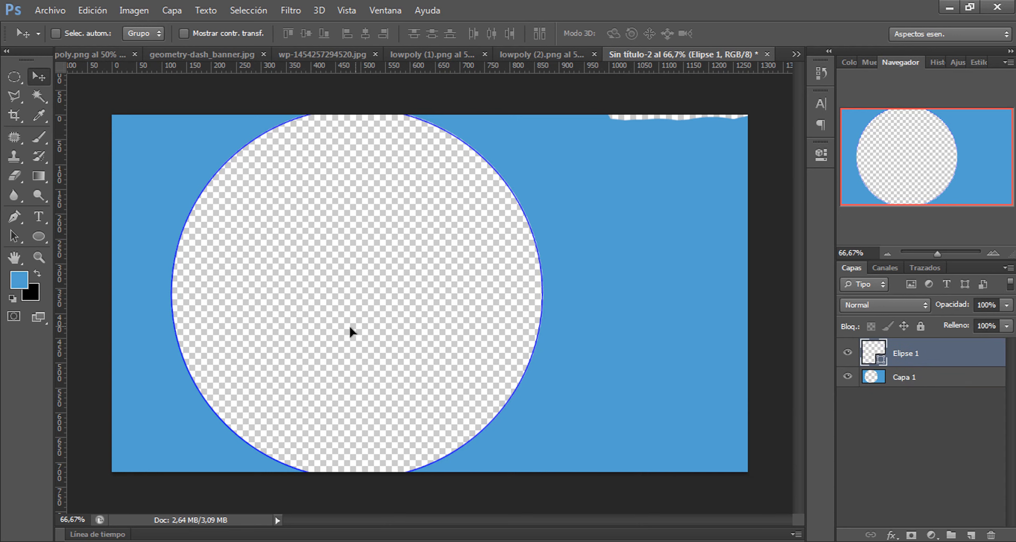
left_click_drag(359, 327, 348, 329)
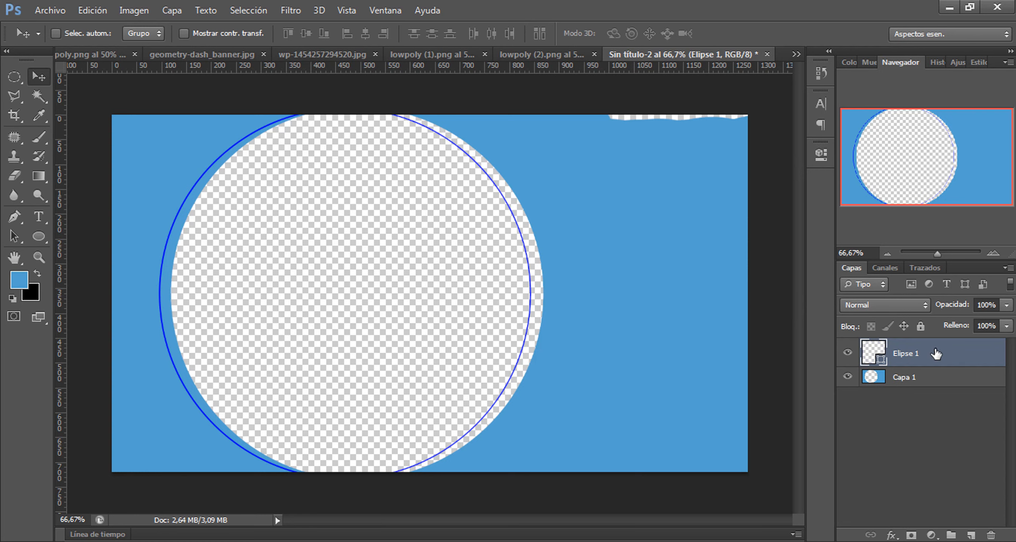
- Stretch the Elipse 1 outline vertically about its centre to about 116% height with Free Transform
key("ctrl+t")
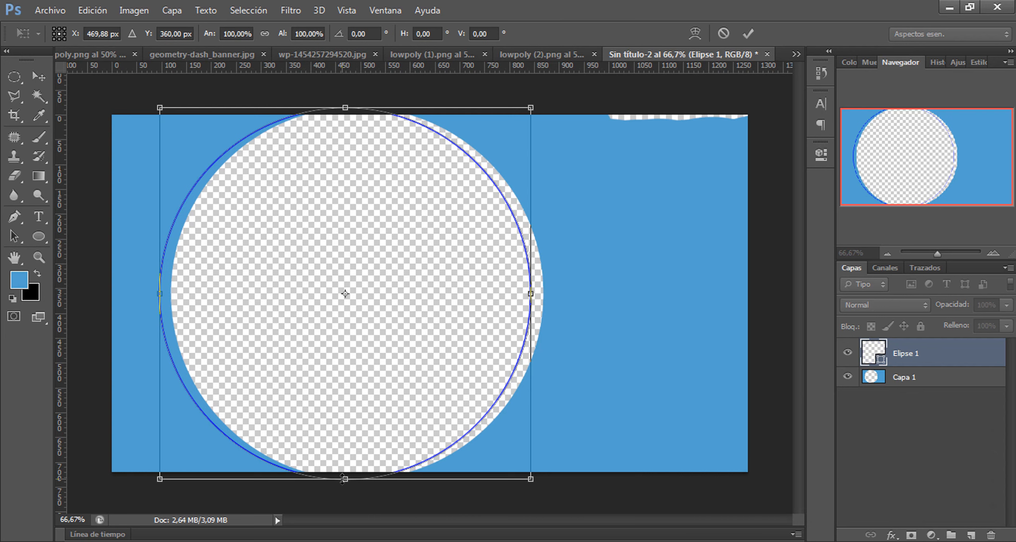
left_click_drag(344, 479, 344, 508)
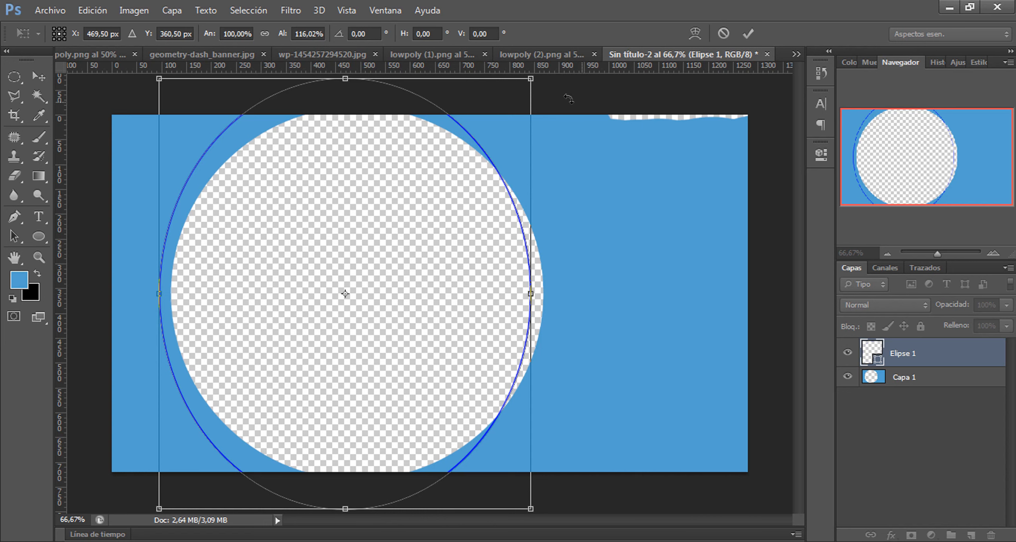
left_click(748, 31)
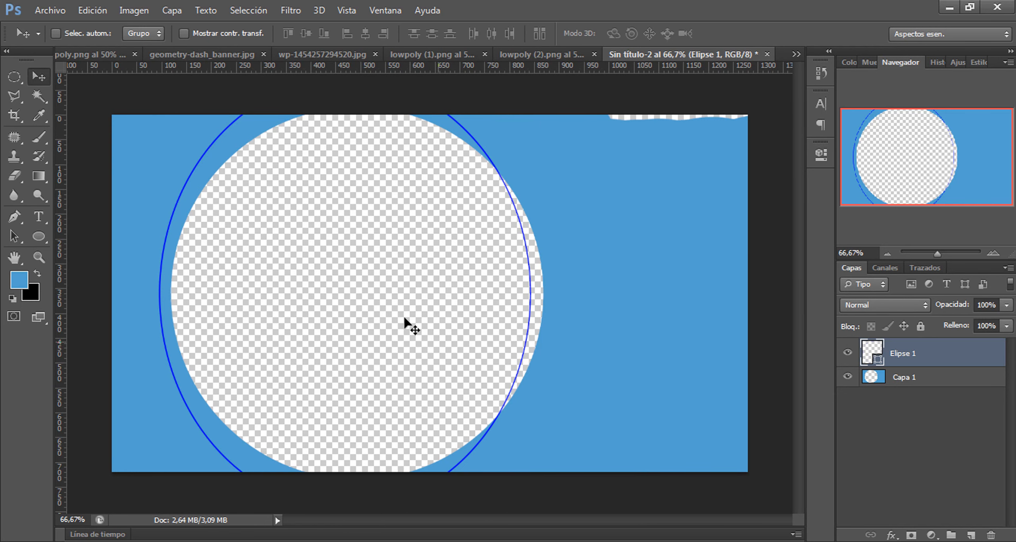
- Delete the blue Capa 1 layer and create a new empty layer above Elipse 1
left_click(937, 383)
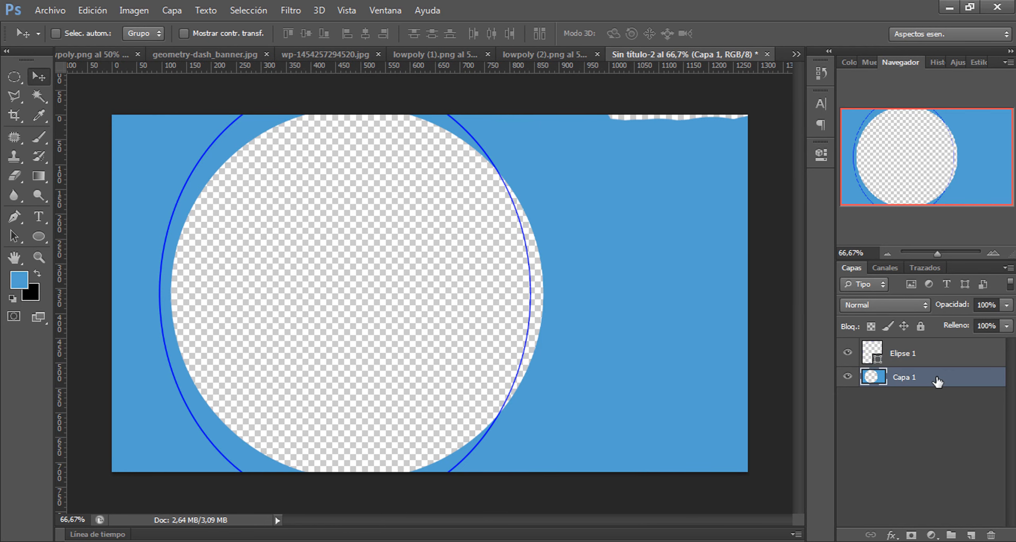
key("Delete")
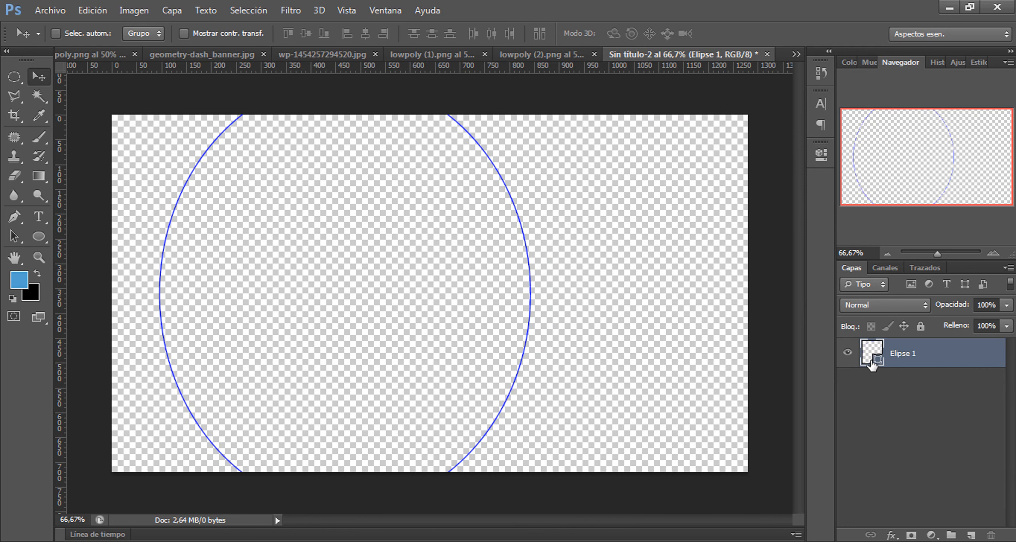
left_click(971, 535)
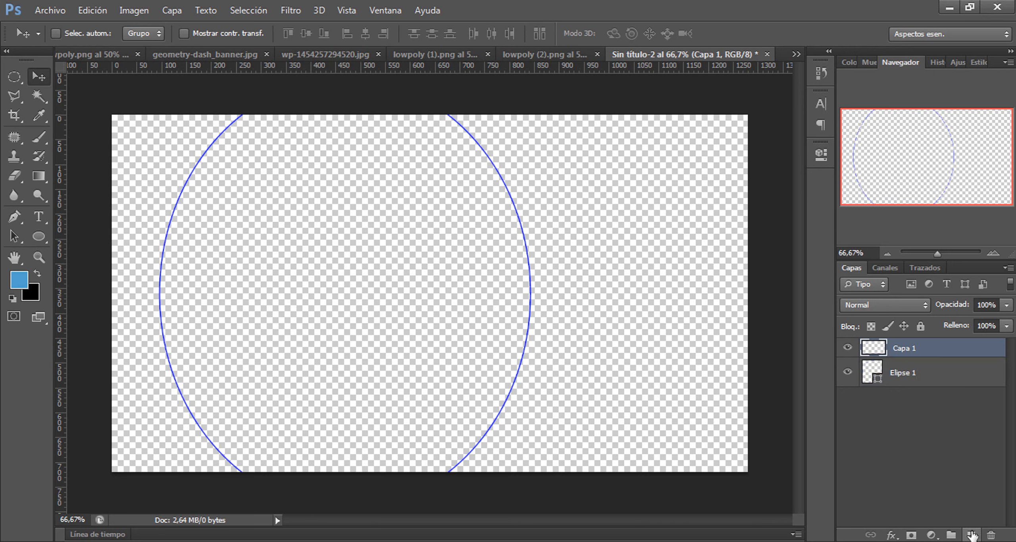
- Load the Elipse 1 shape as a selection and invert it to select everything outside the ellipse
left_click(872, 375, "ctrl")
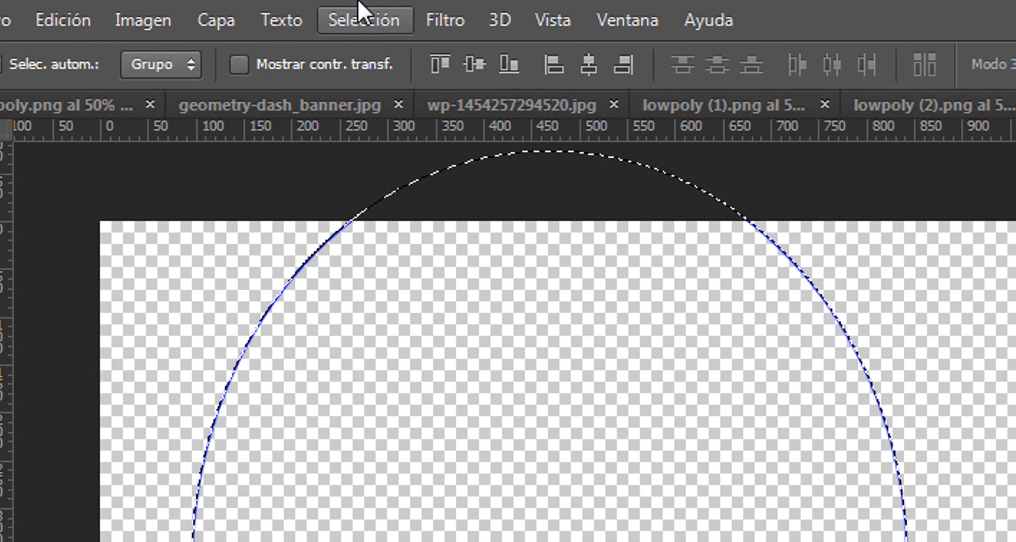
left_click(246, 4)
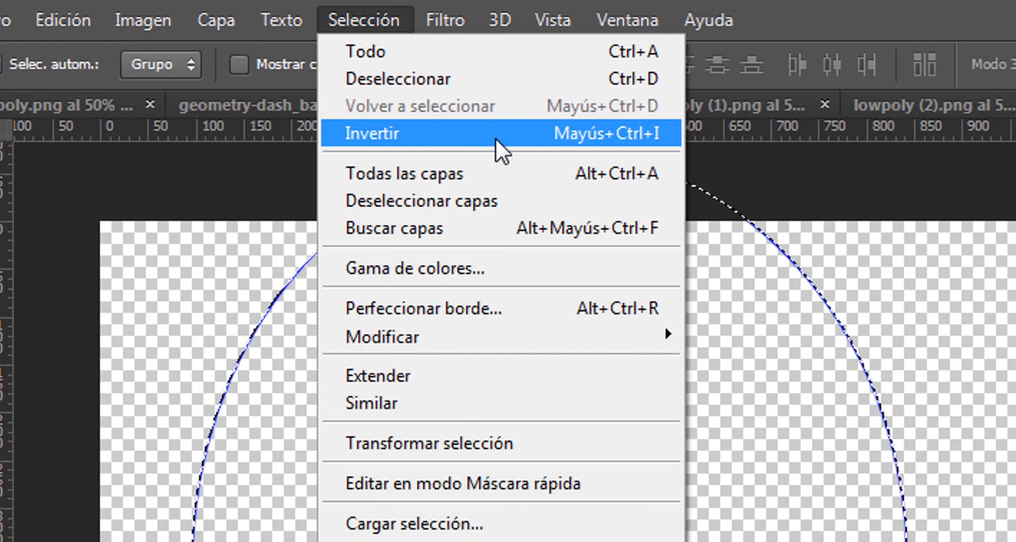
left_click(651, 134)
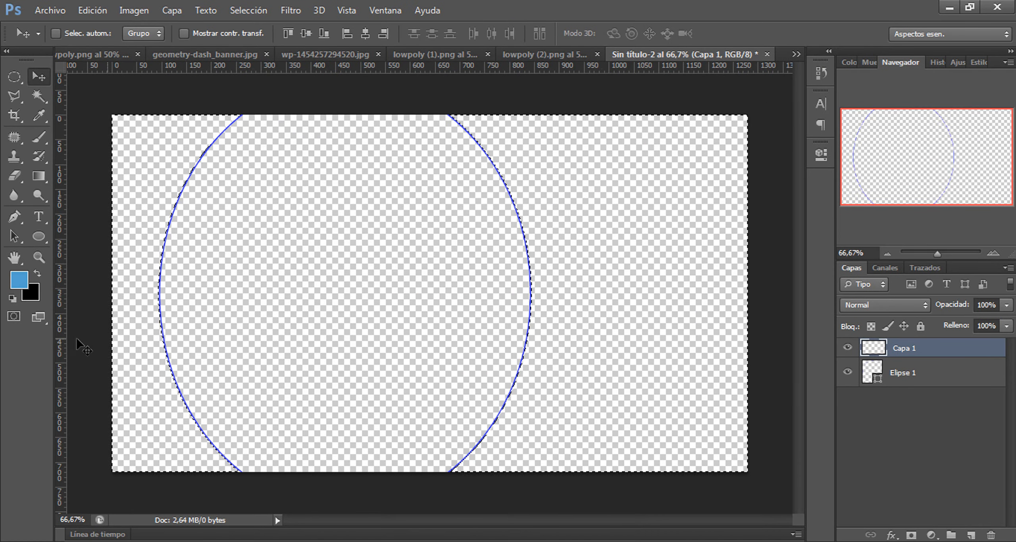
- Paint the selected area right of the ellipse black on Capa 1, using the 425 px brush
left_click(38, 137)
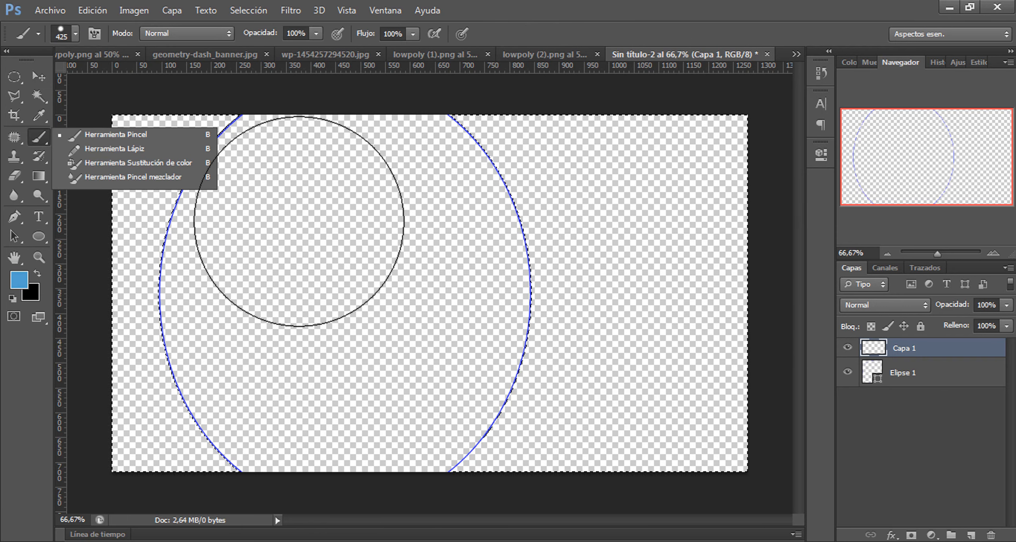
left_click(38, 274)
left_click_drag(496, 180, 813, 175)
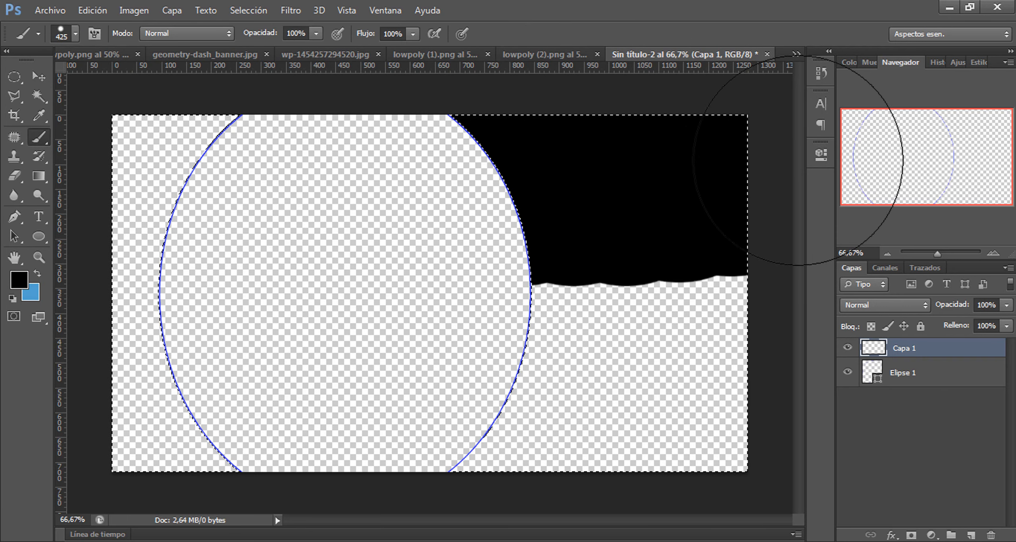
mouse_move(770, 399)
left_mouse_down()
mouse_move(375, 448)
mouse_move(653, 351)
mouse_move(556, 488)
left_mouse_up()
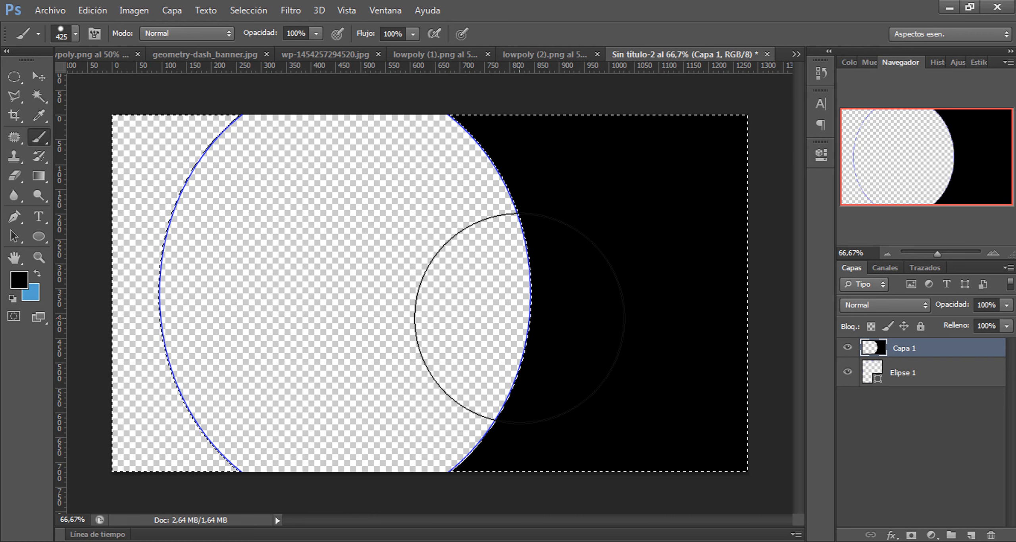
- Deselect the painted area and hide the Elipse 1 layer
key("ctrl+d")
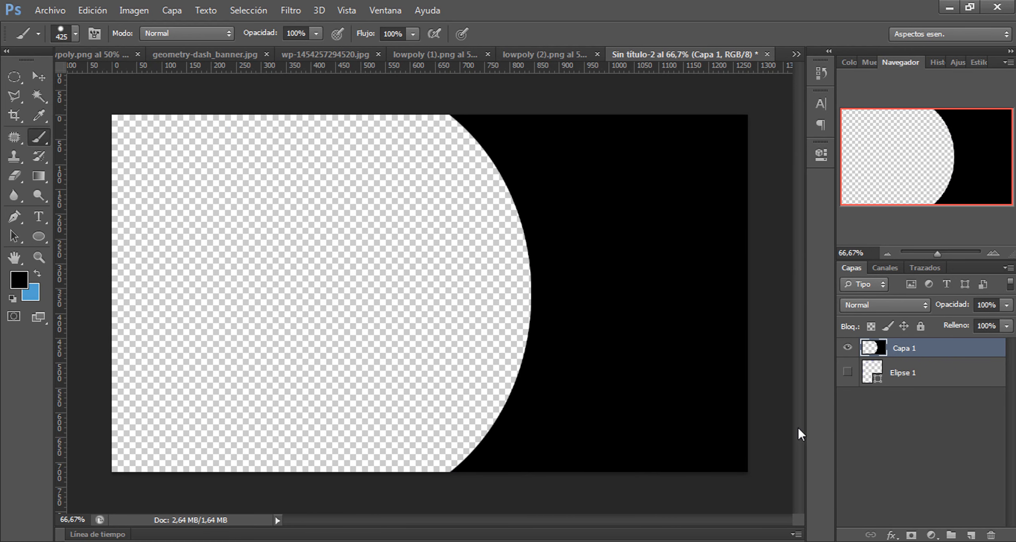
key("s")
left_click(39, 77)
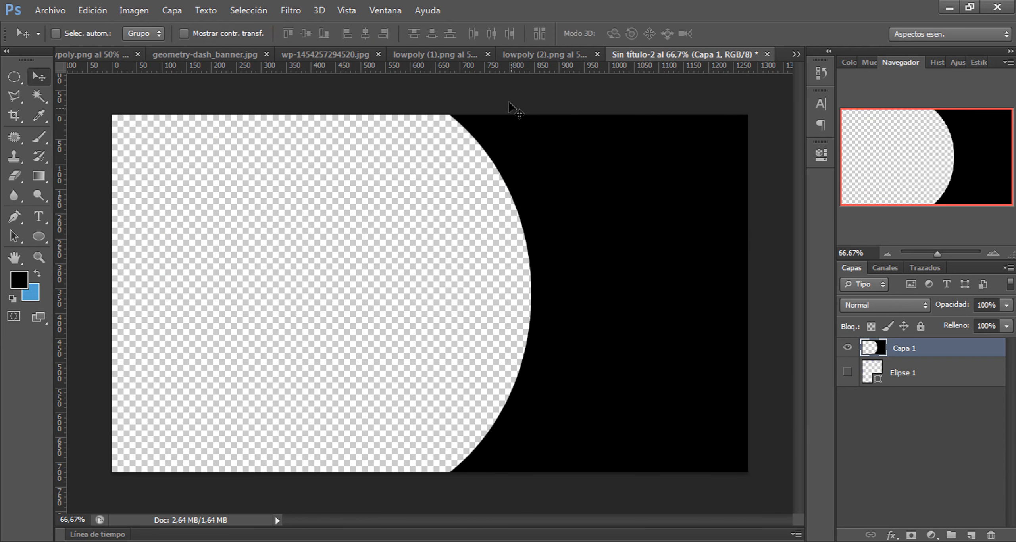
- Compare the low-poly background images lowpoly.png, lowpoly (1).png and lowpoly (2).png
left_click(518, 51)
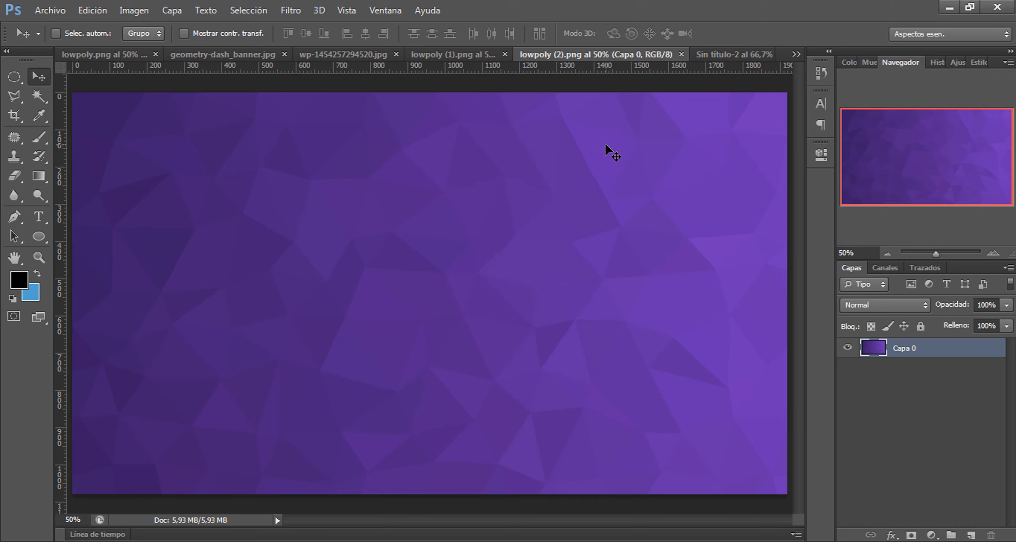
left_click(83, 57)
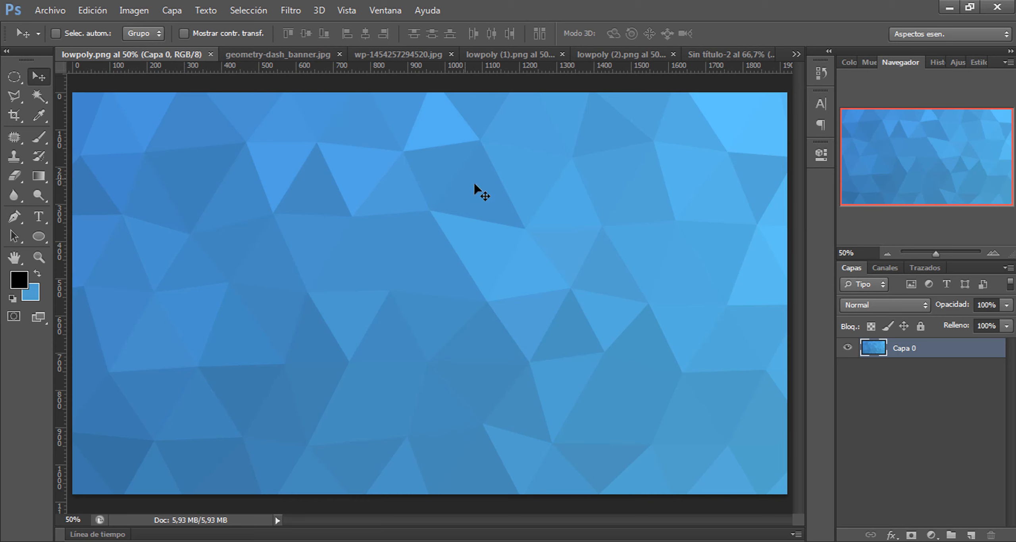
left_click(497, 58)
left_click(629, 58)
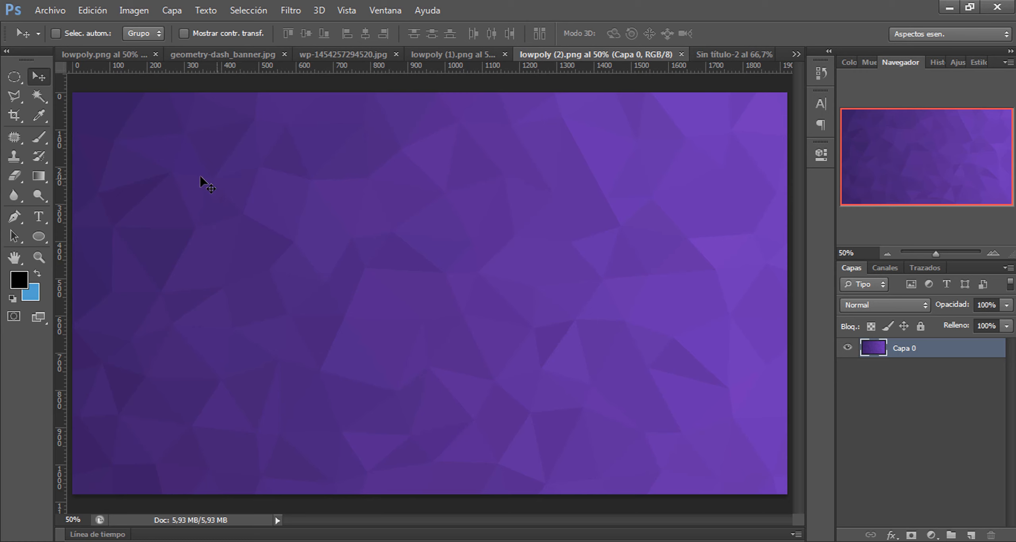
left_click(454, 53)
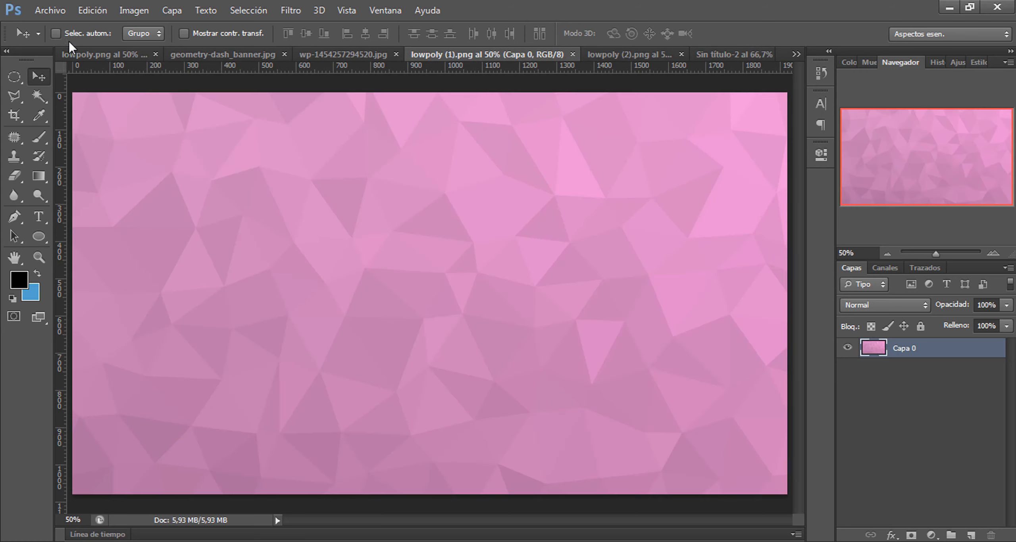
left_click(106, 53)
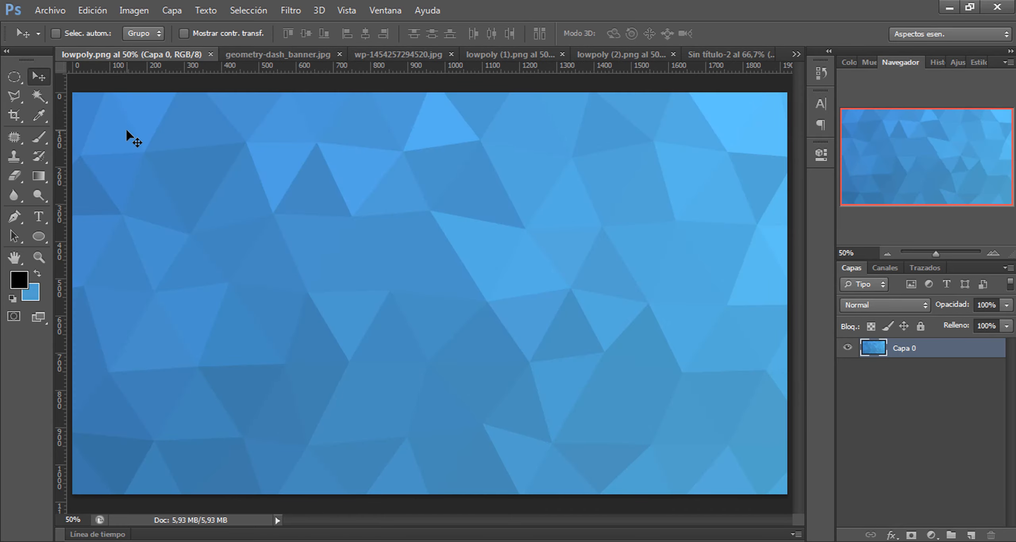
left_click(626, 54)
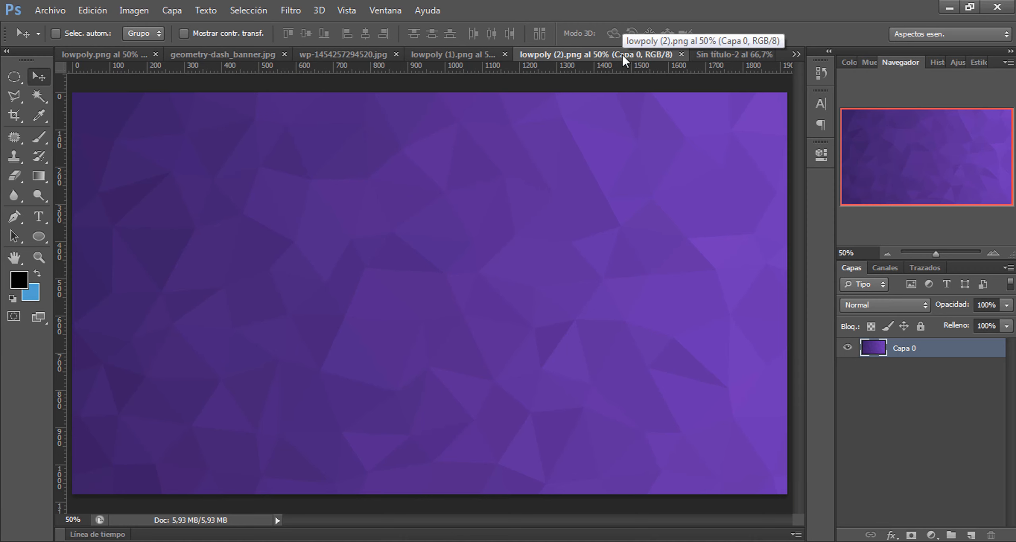
- Copy the purple lowpoly (2).png image into the Sin título-2 document as a new layer above Capa 1
left_click_drag(622, 55, 720, 62)
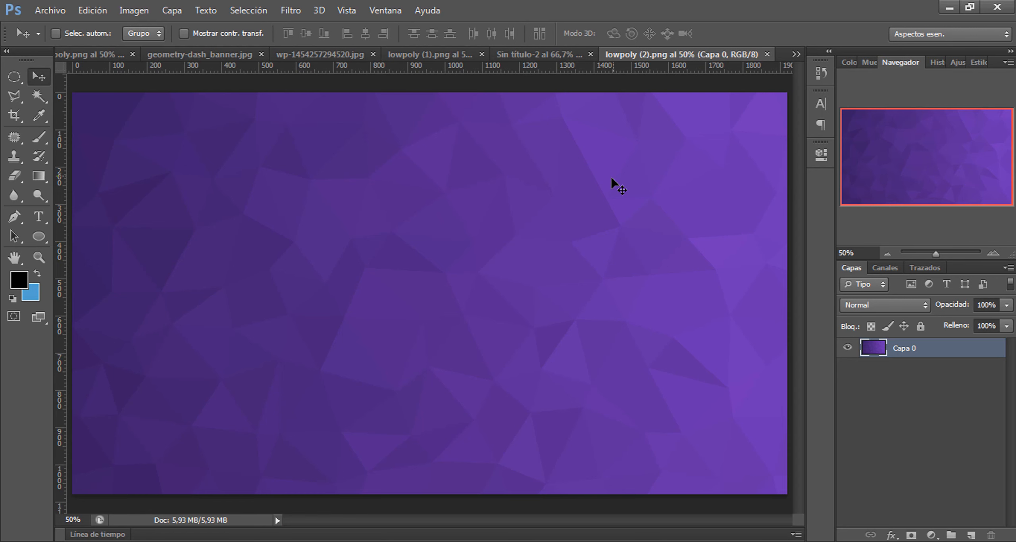
left_click_drag(576, 223, 492, 268)
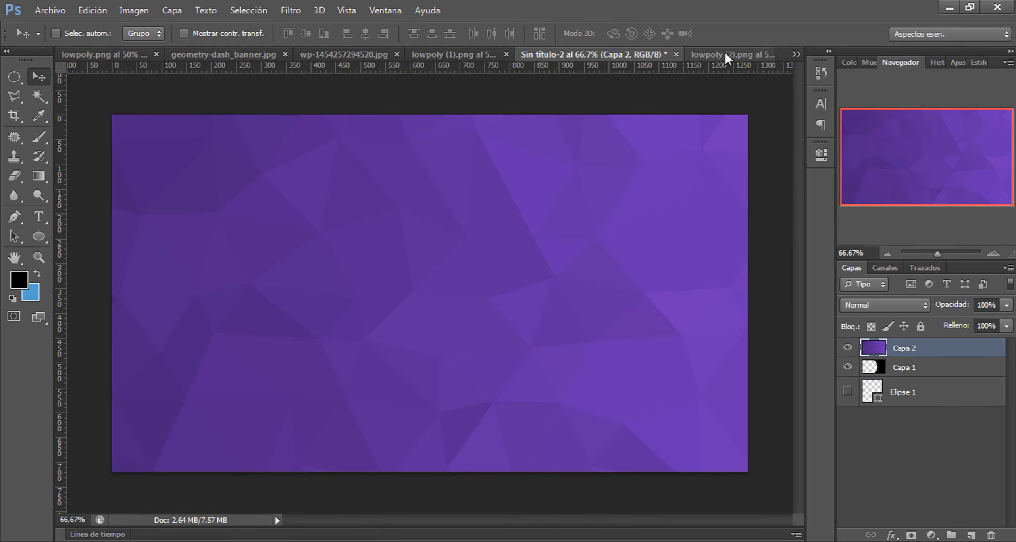
left_click_drag(726, 51, 547, 52)
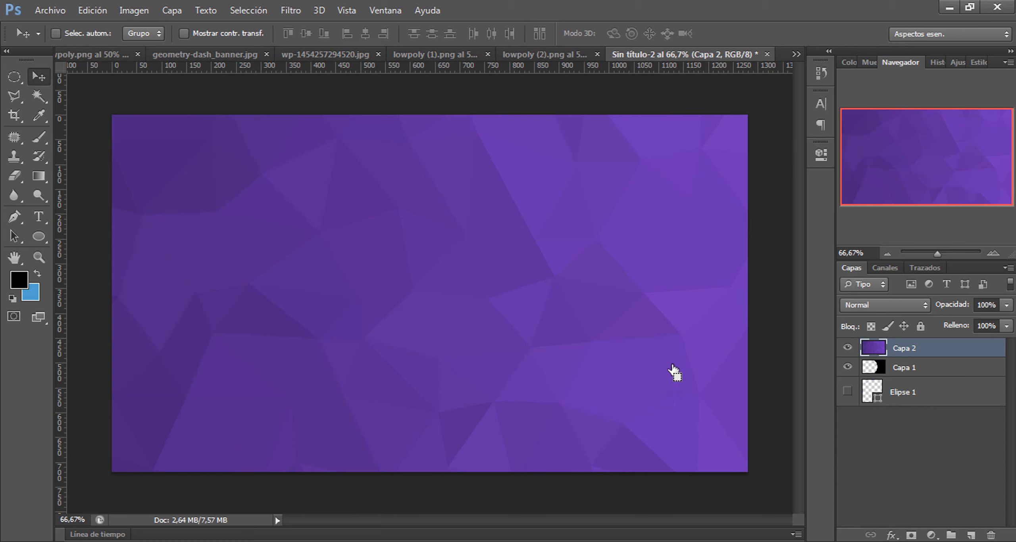
- Align the purple Capa 2 image with the canvas's upper-right corner and scale it to 66.67% to fit the canvas
key("ctrl+t")
scroll(599, 350, "down", 3)
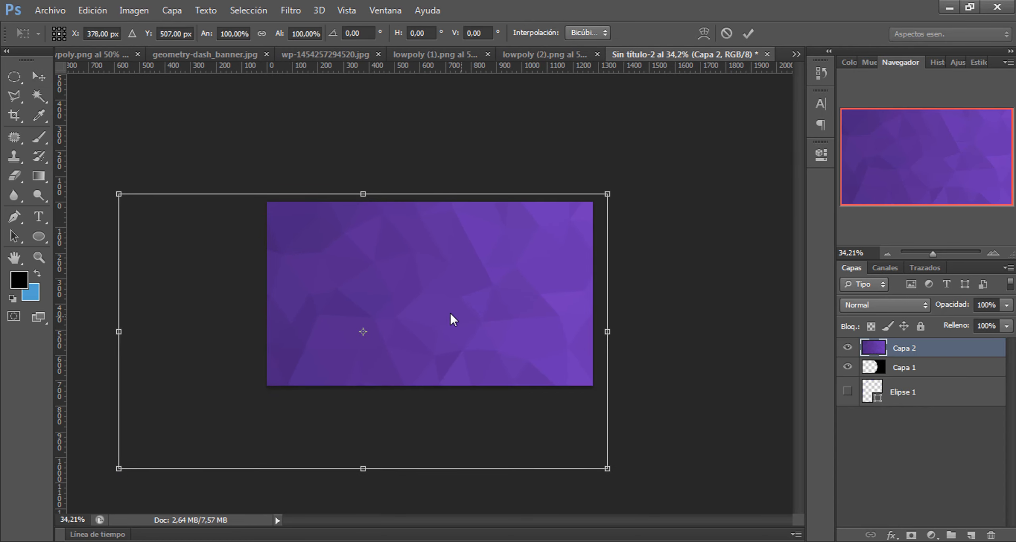
left_click_drag(448, 314, 434, 320)
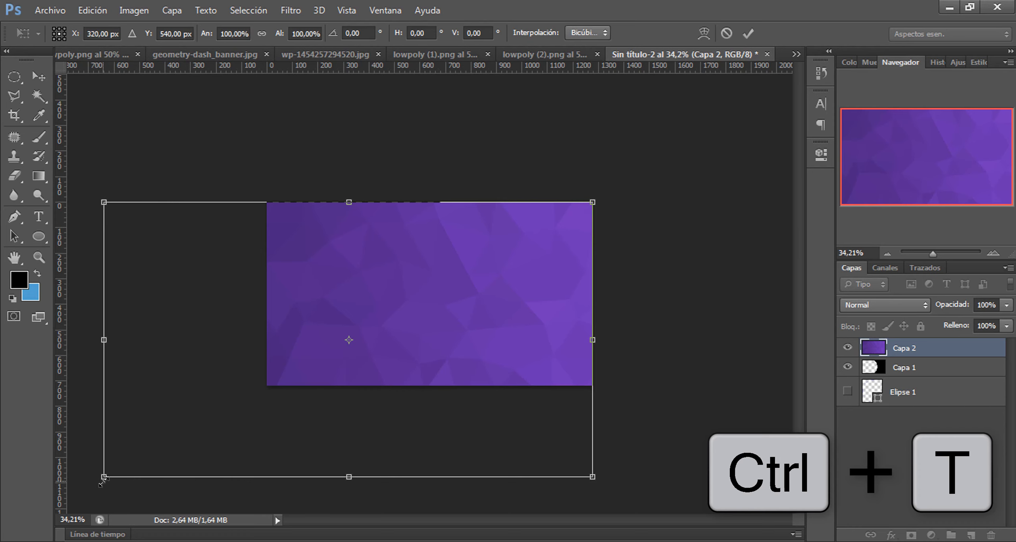
left_click_drag(103, 480, 268, 388)
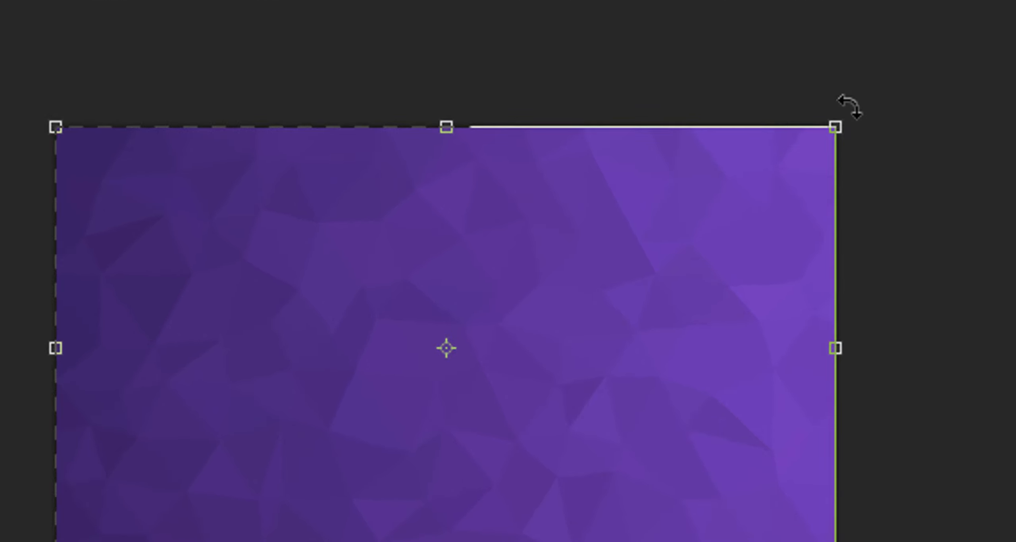
- Rotate the purple Capa 2 image 180° so its lighter side lies on the canvas's left, and apply the transformation
mouse_move(835, 121)
left_mouse_down()
mouse_move(914, 39)
mouse_move(854, 80)
mouse_move(834, 129)
left_mouse_up()
left_click_drag(868, 91, 38, 541)
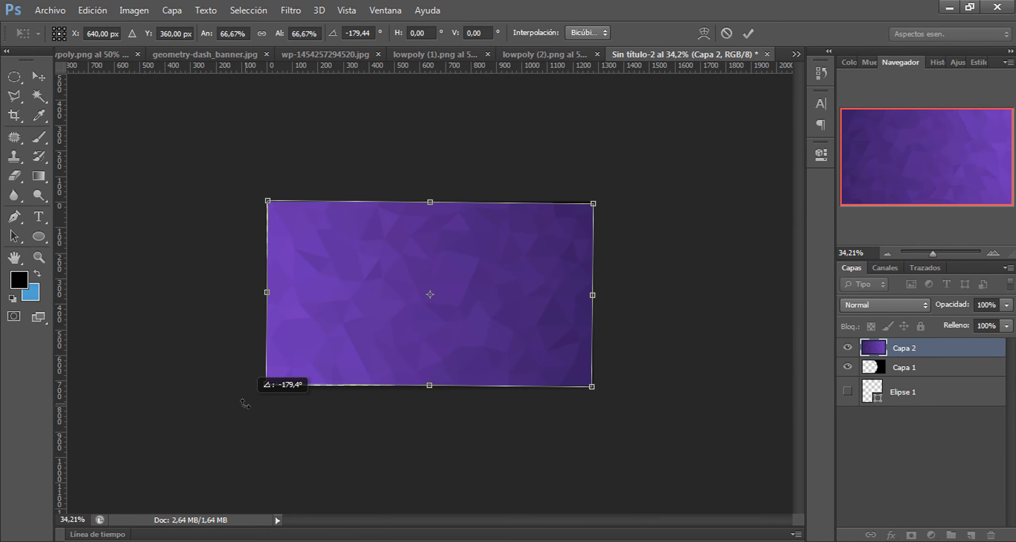
left_click_drag(245, 404, 245, 405)
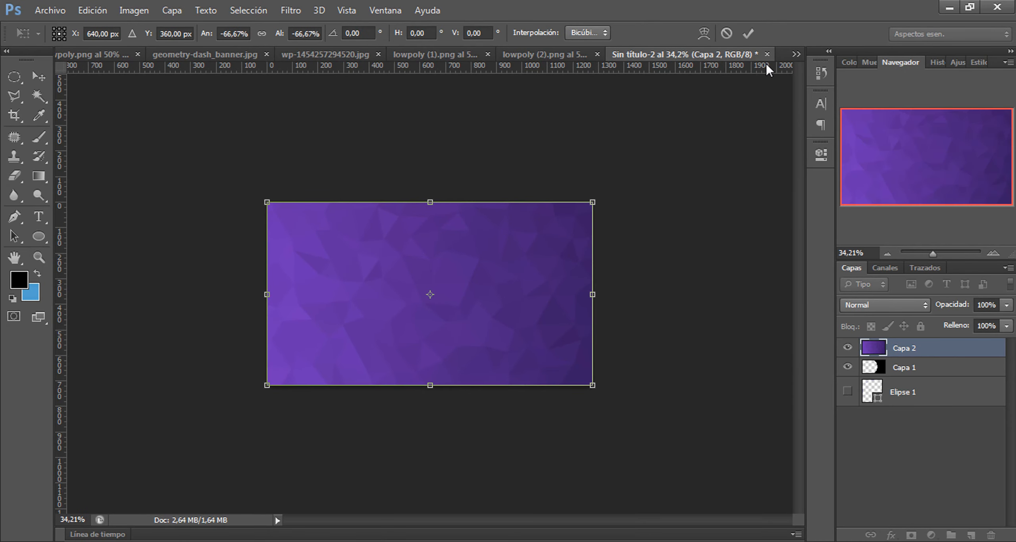
left_click(751, 35)
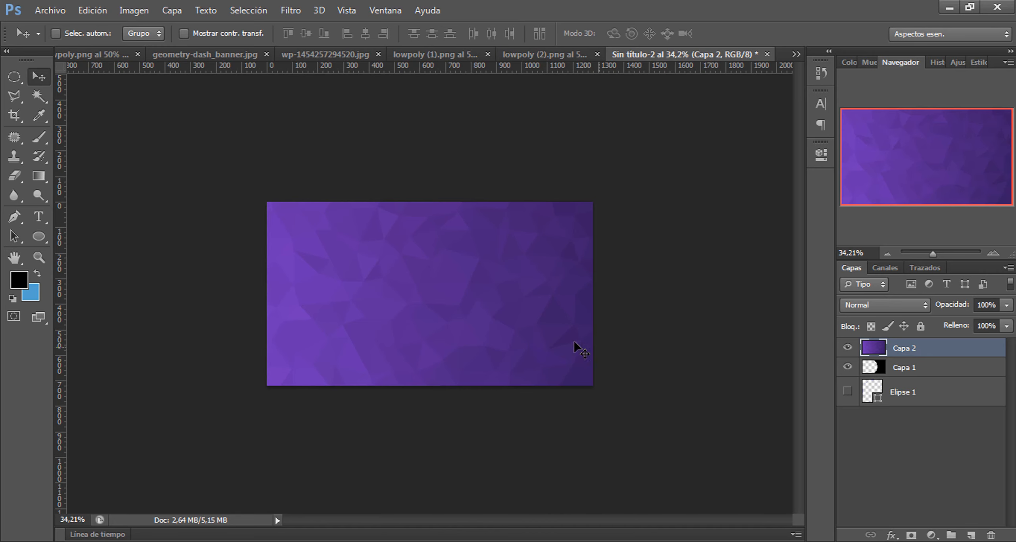
- Create a clipping mask from Capa 2 so the purple texture is clipped to the black shape on Capa 1
key("ctrl+plus")
key("ctrl+plus")
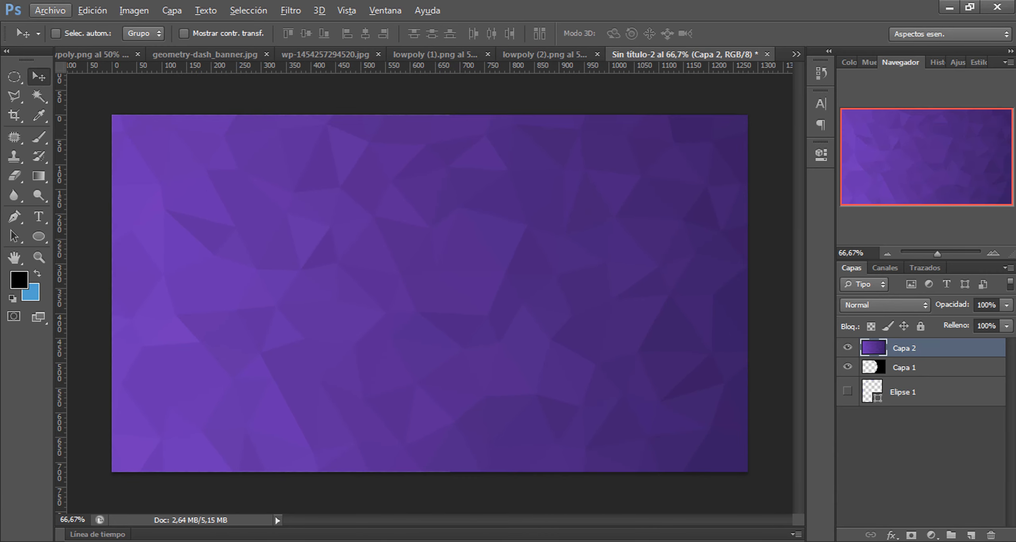
right_click(930, 356)
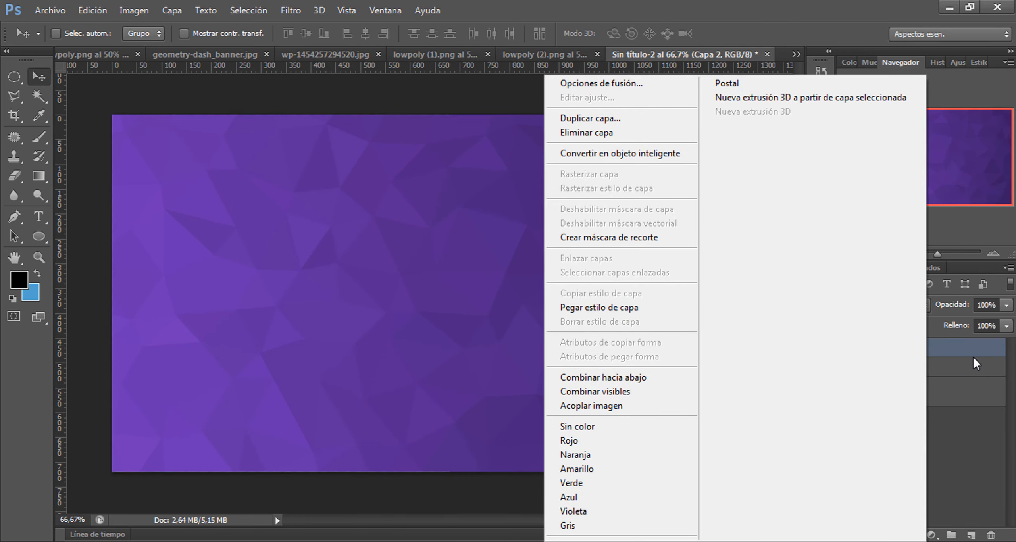
left_click(576, 236)
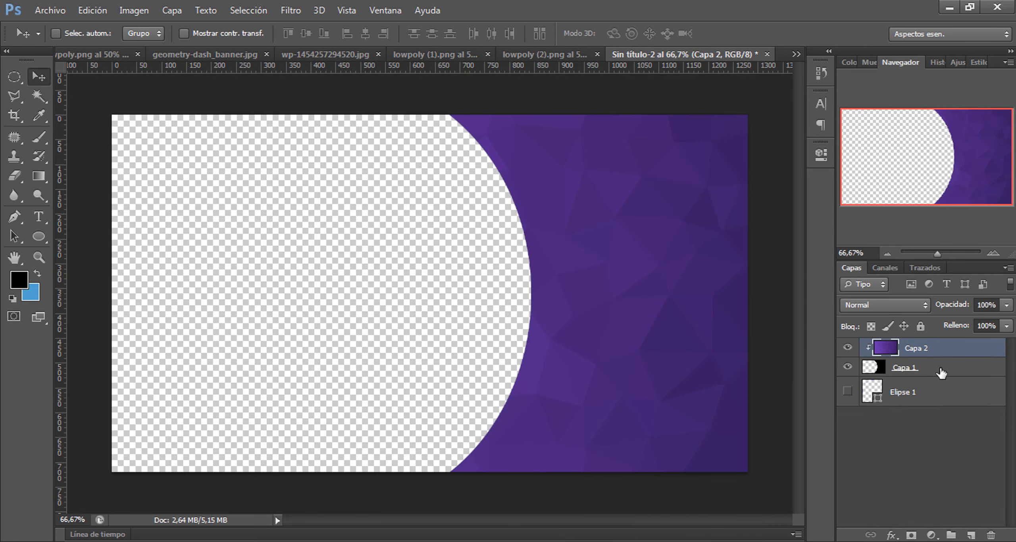
- Paint one round 425 px brush dab on Capa 1 in the transparent area at the canvas's left
left_click(941, 373)
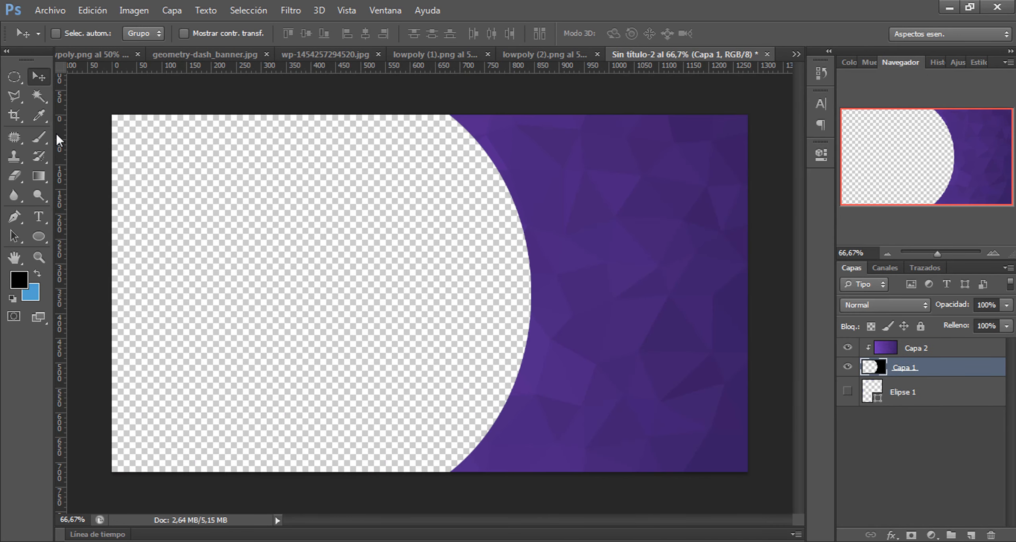
left_click(45, 138)
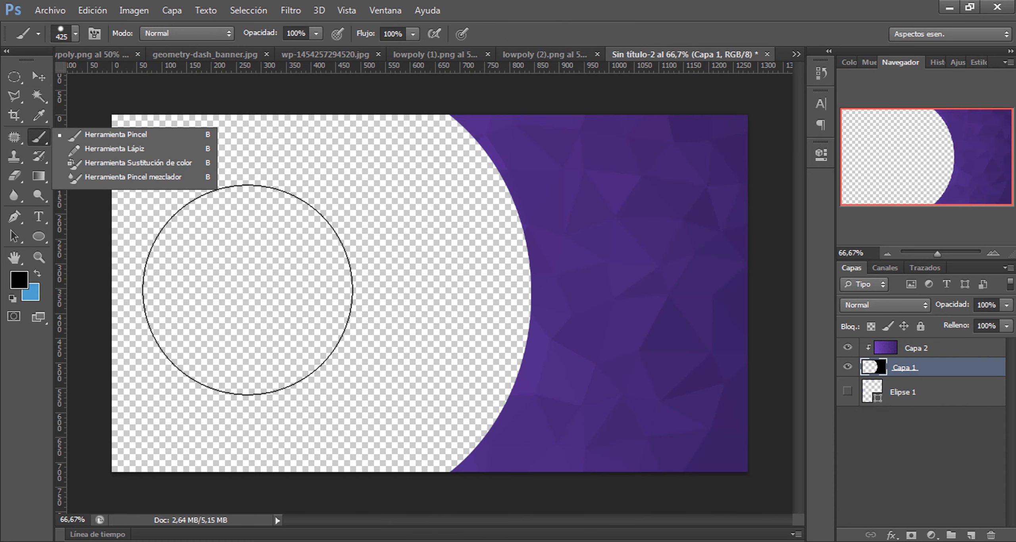
left_click(248, 290)
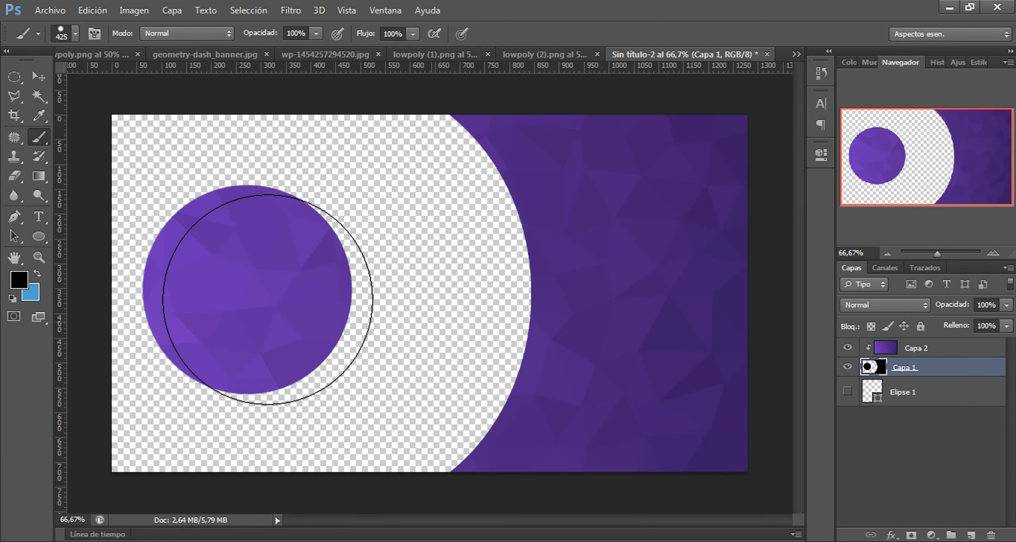
- Try a brush stroke across Capa 1 from the round dab to the purple area, and undo both the stroke and the dab
mouse_move(283, 304)
left_mouse_down()
mouse_move(567, 226)
mouse_move(705, 404)
mouse_move(386, 233)
mouse_move(483, 329)
left_mouse_up()
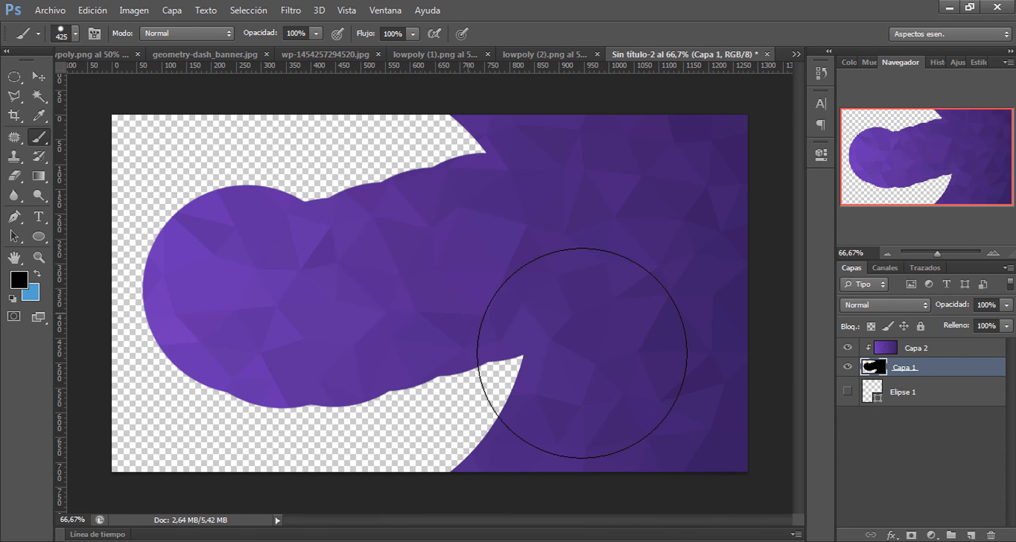
key("ctrl+z")
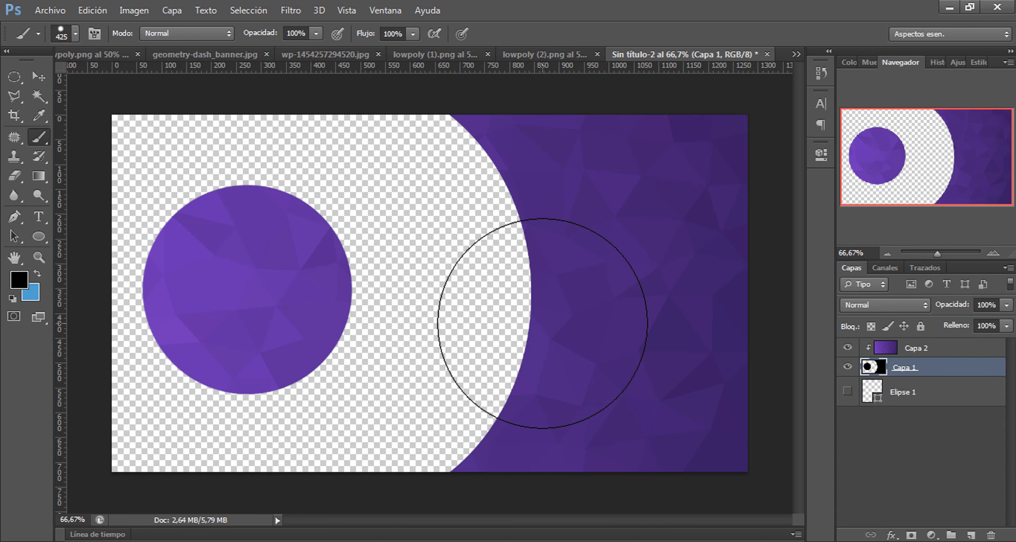
key("ctrl+alt+z")
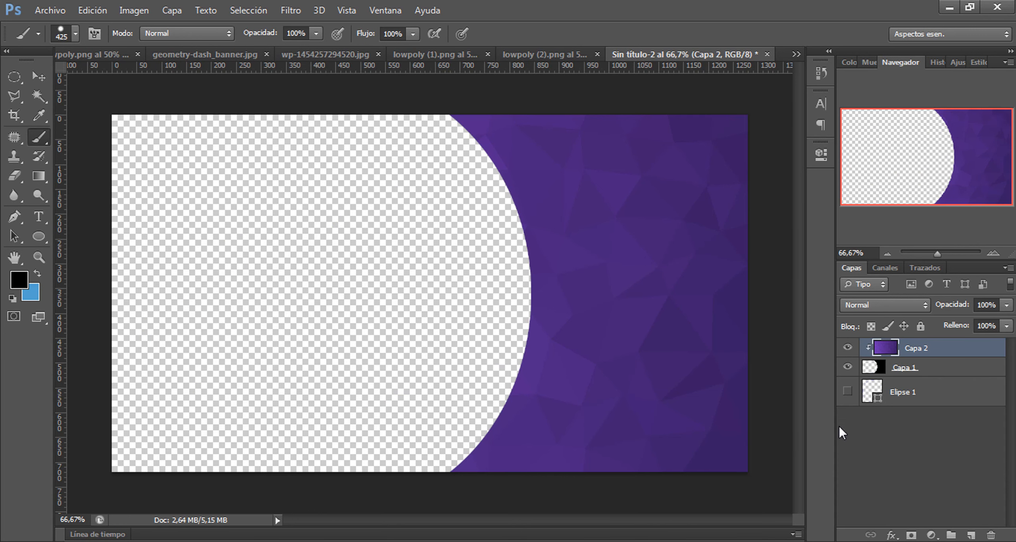
- Add a new layer above Capa 2 and make a circular selection about 250 px in diameter in the transparent area
left_click(38, 77)
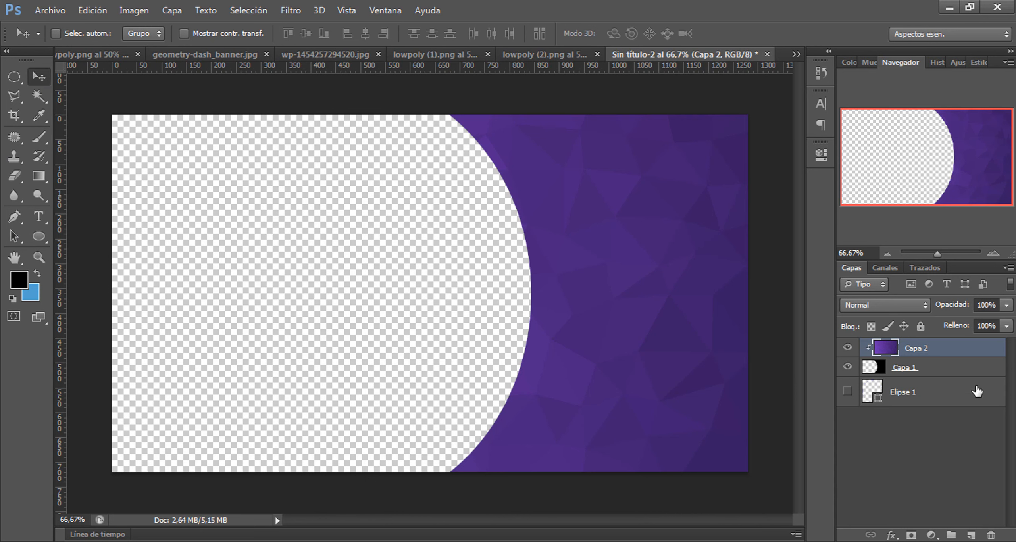
left_click(970, 536)
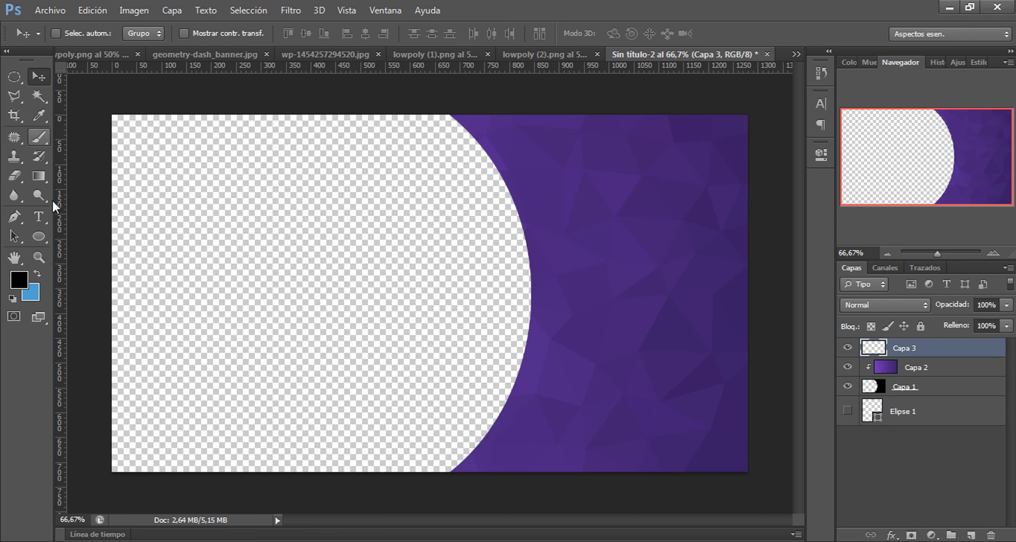
left_click(16, 75)
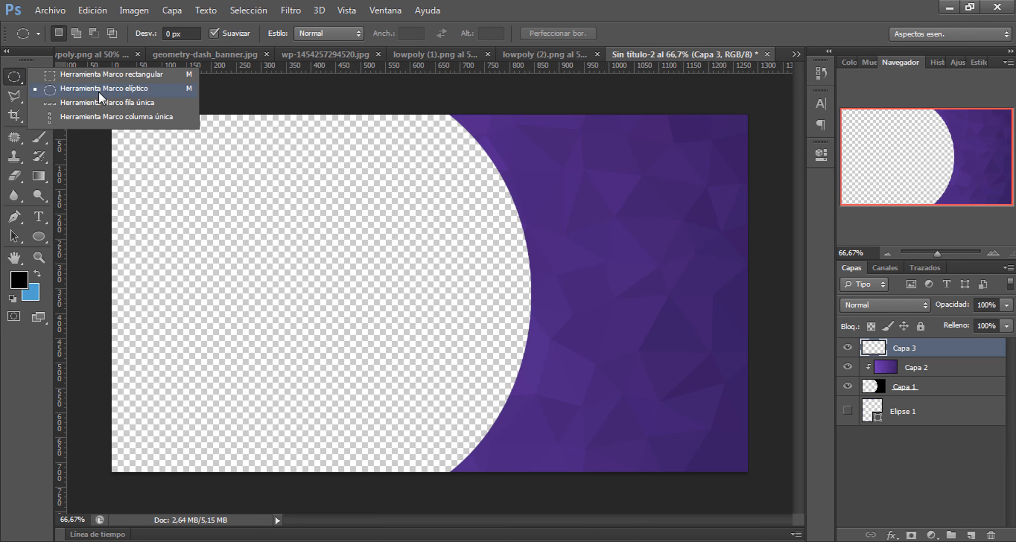
left_click(238, 200)
left_click_drag(238, 201, 377, 324)
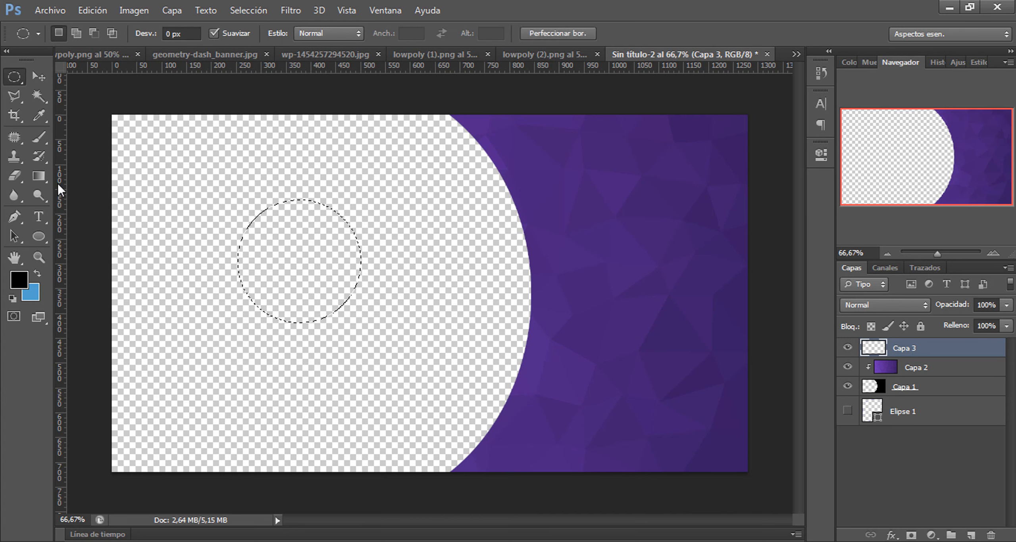
- Fill the circular selection on Capa 3 with a purple sampled from the low-poly texture, using the Brush tool
left_click(29, 137)
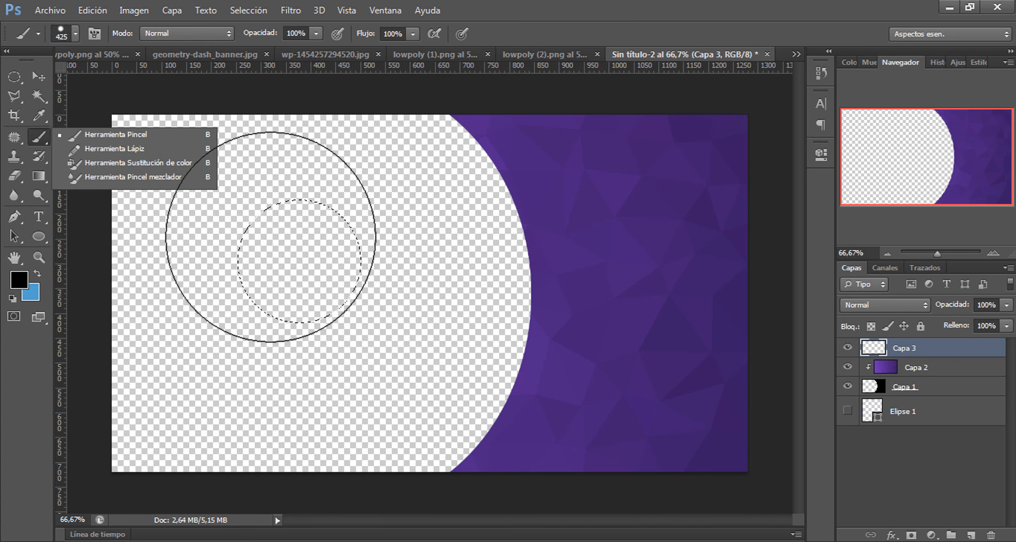
left_click(302, 278)
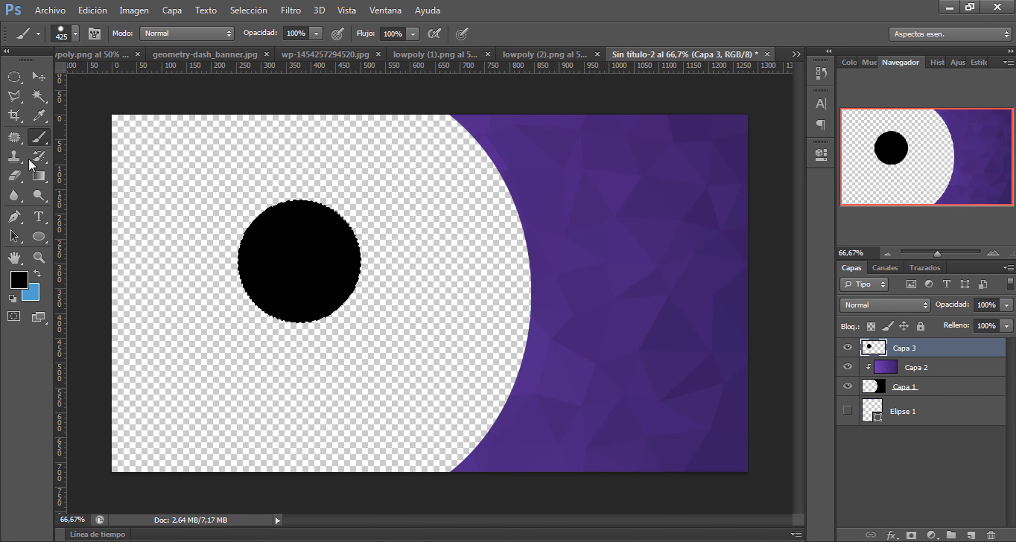
left_click(589, 288, "alt")
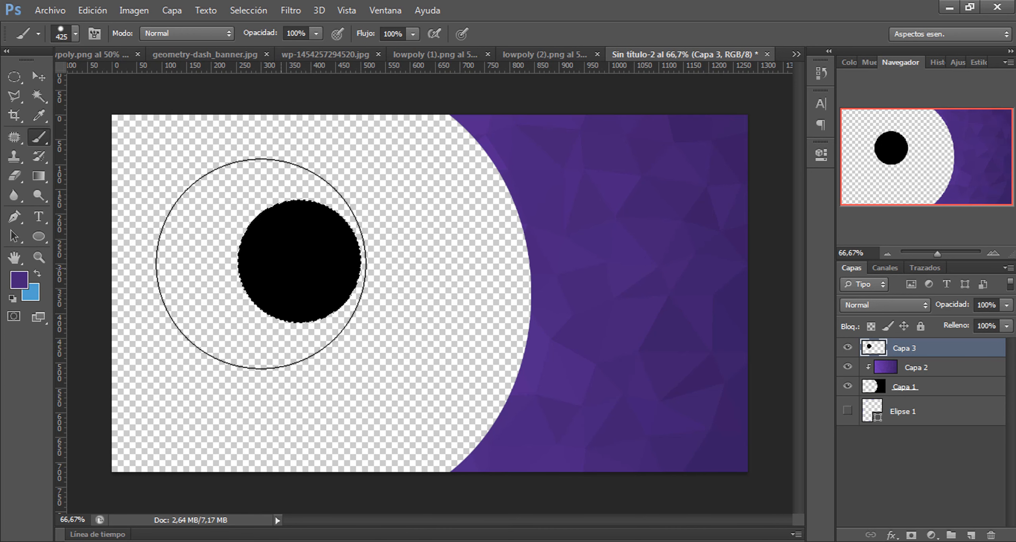
left_click(287, 257)
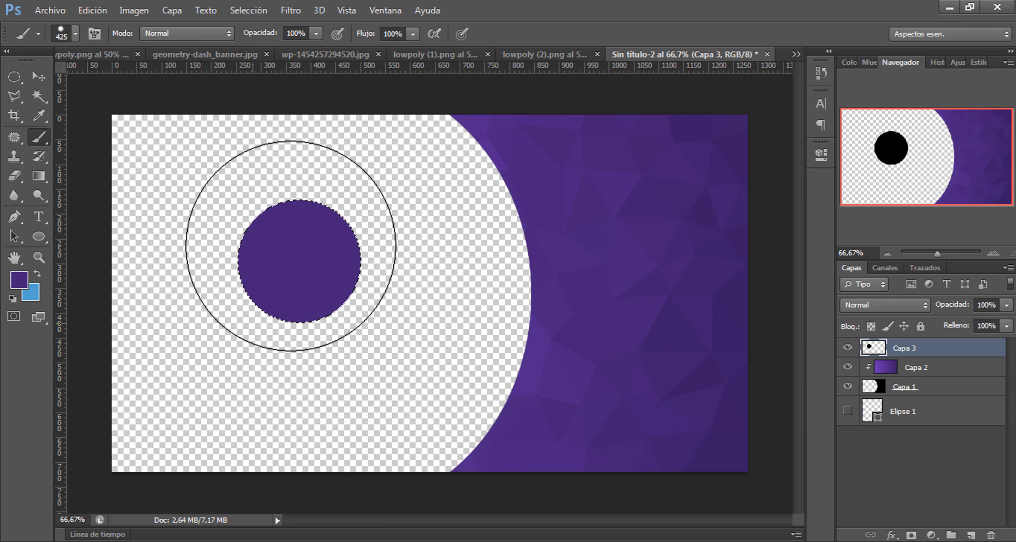
left_click(566, 210, "alt")
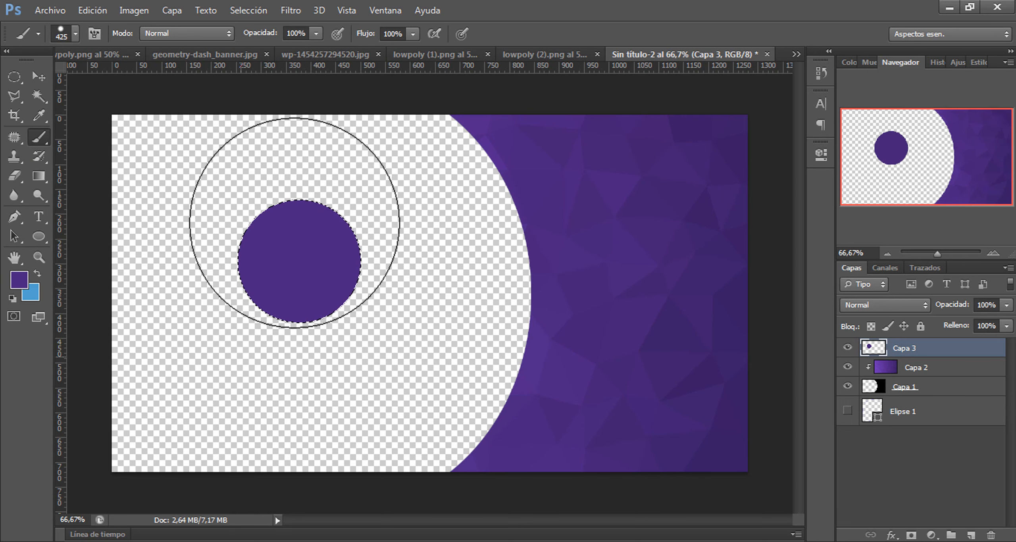
- Deselect the circle and move it to the canvas's lower-left corner so it is partly cut off by the edges
key("ctrl+d")
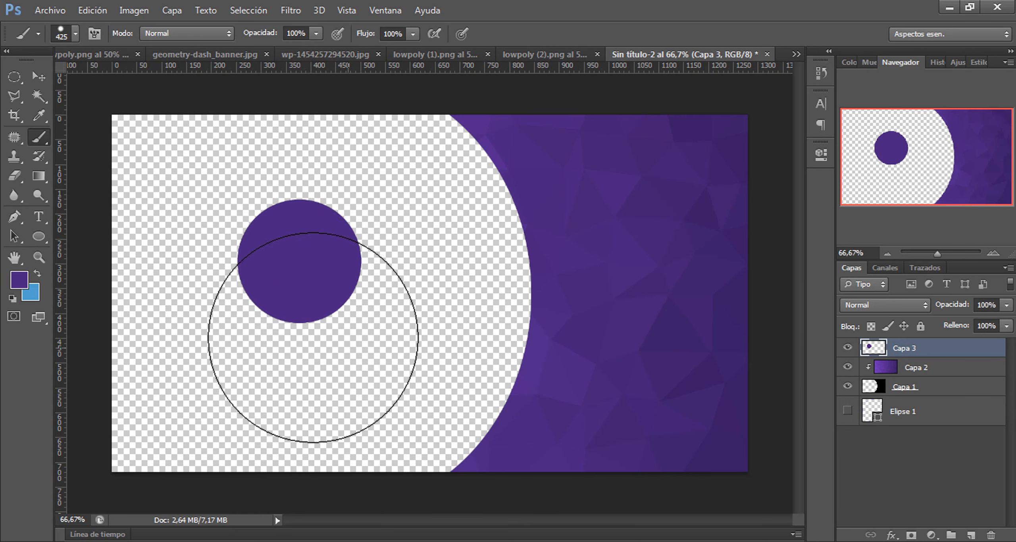
left_click(36, 81)
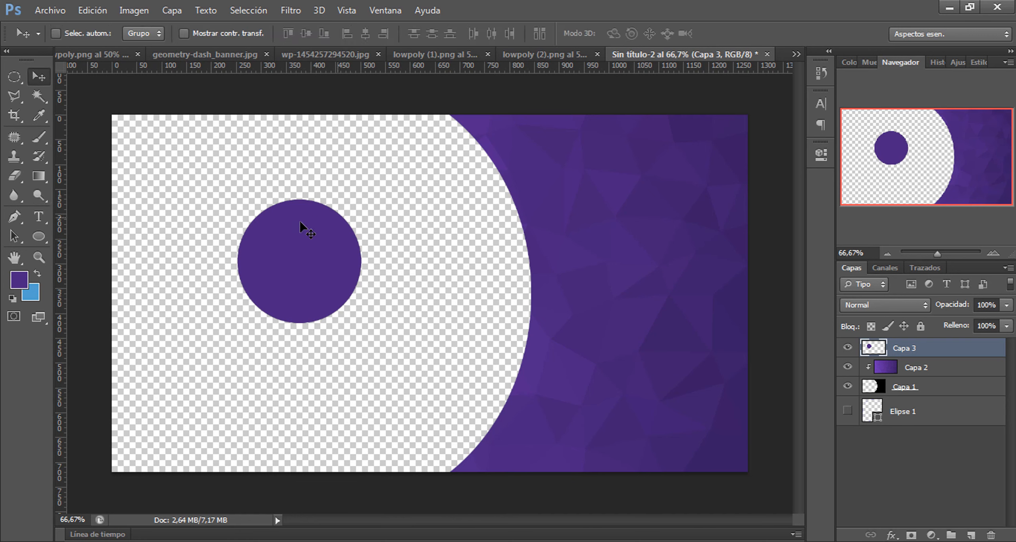
left_click_drag(323, 273, 169, 411)
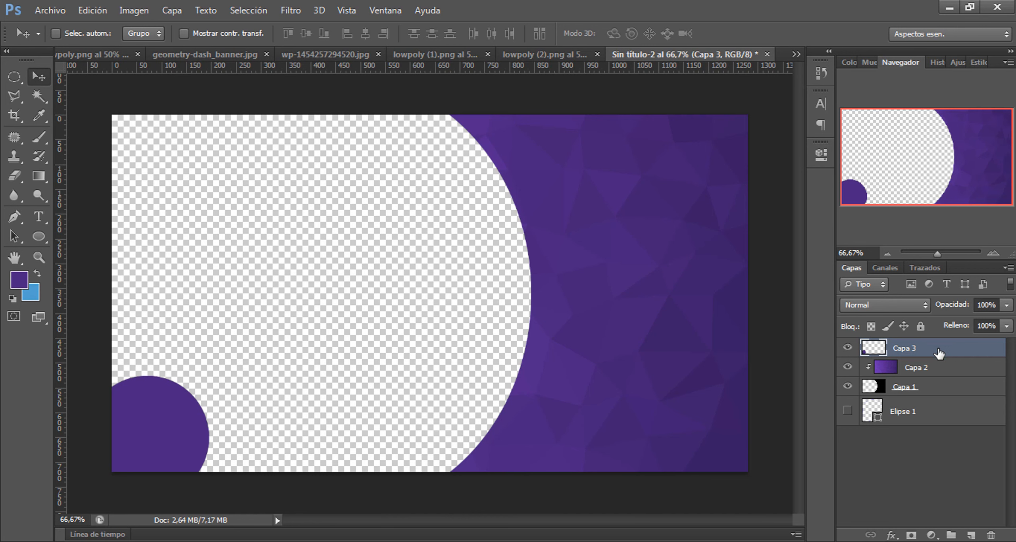
left_click(969, 352)
double_click(969, 352)
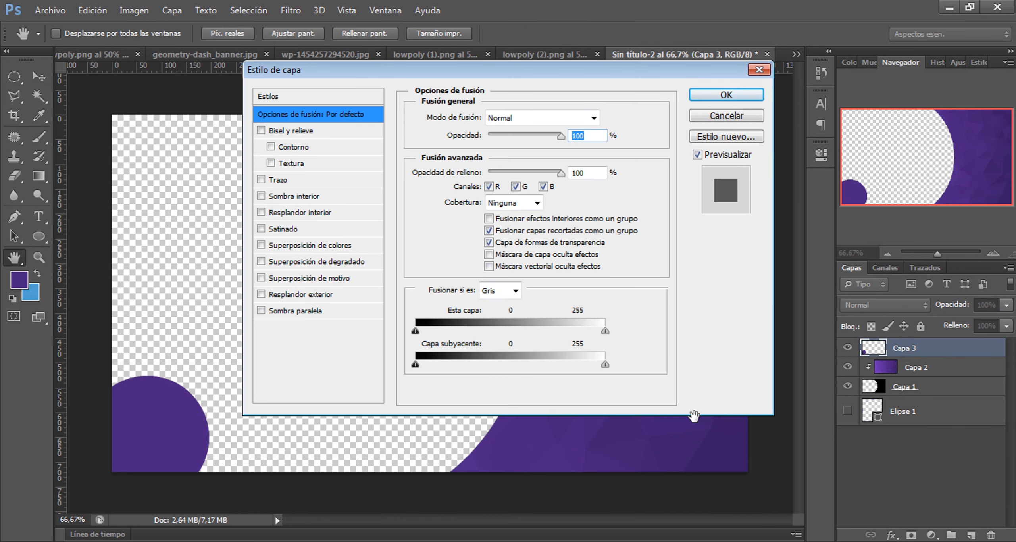
left_click(759, 70)
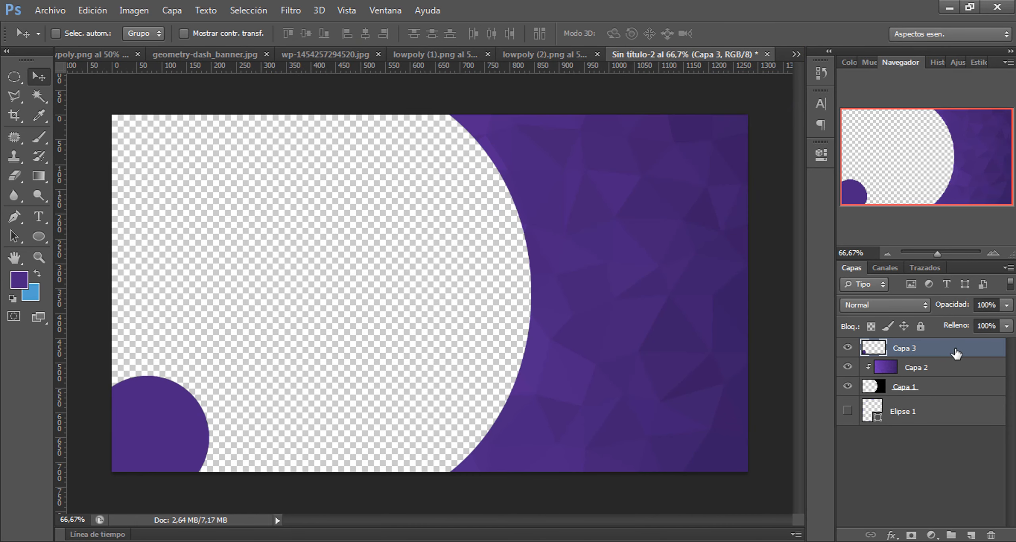
right_click(956, 351)
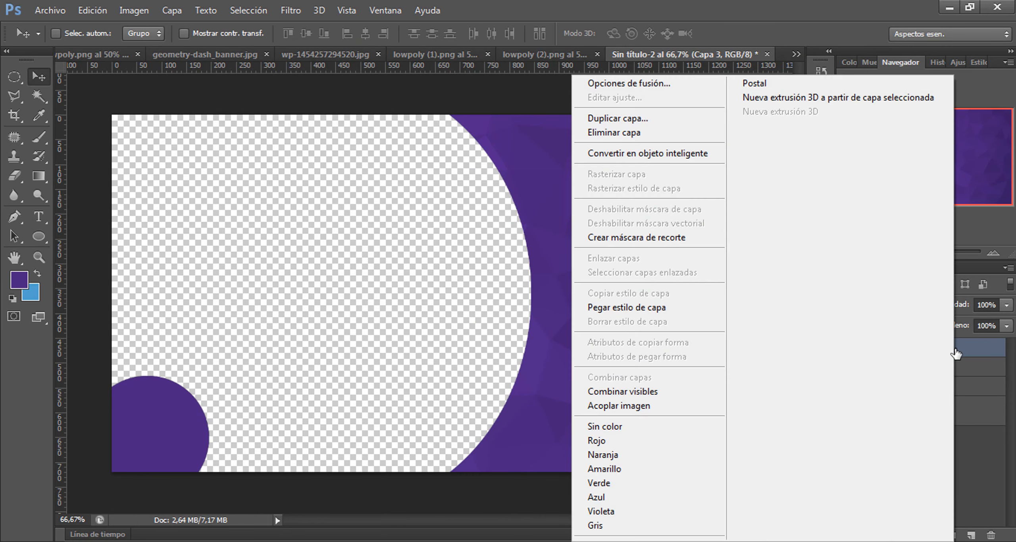
left_click(632, 83)
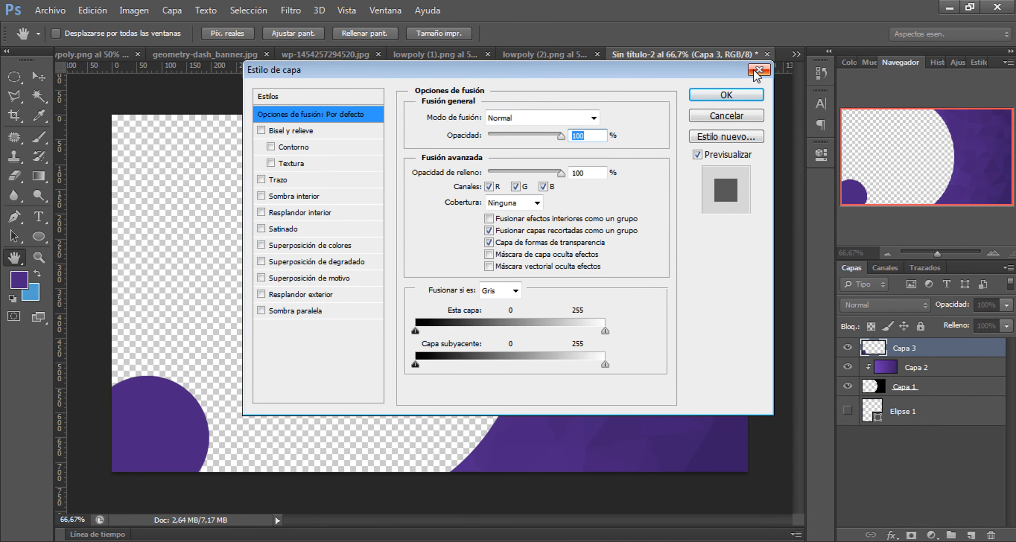
left_click(756, 71)
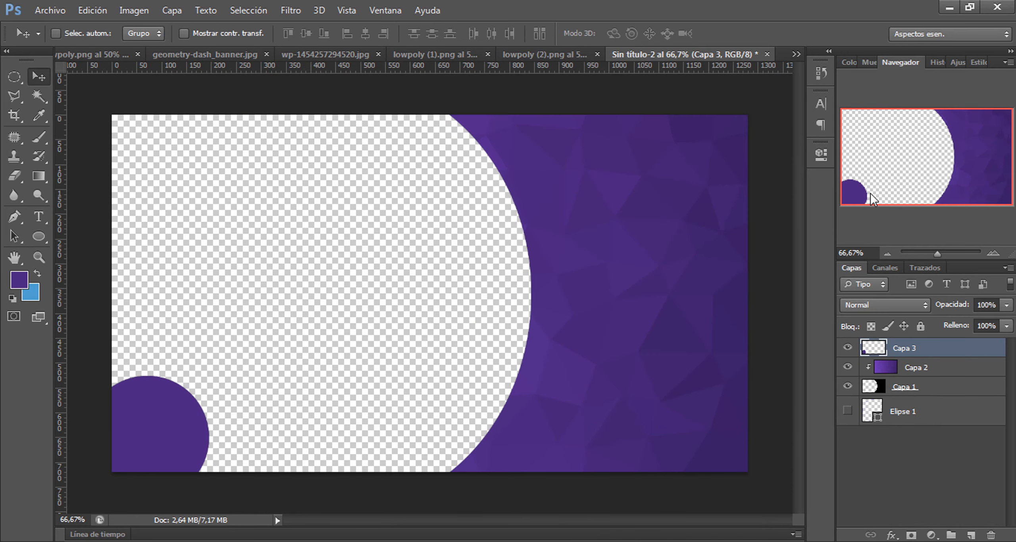
- Enable the drop shadow (Sombra paralela) layer style on Capa 3 and show its settings
left_click(890, 536)
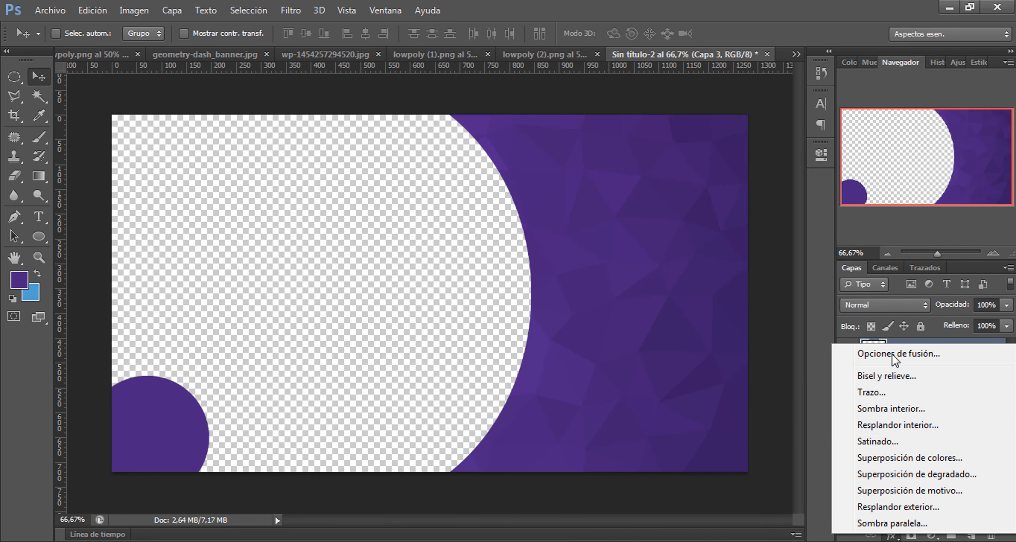
left_click(904, 357)
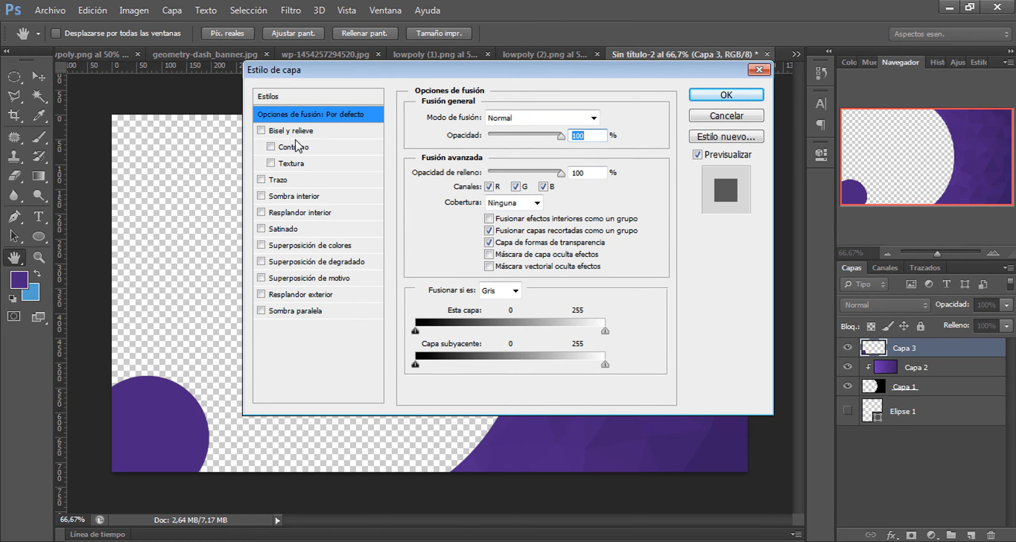
left_click(261, 315)
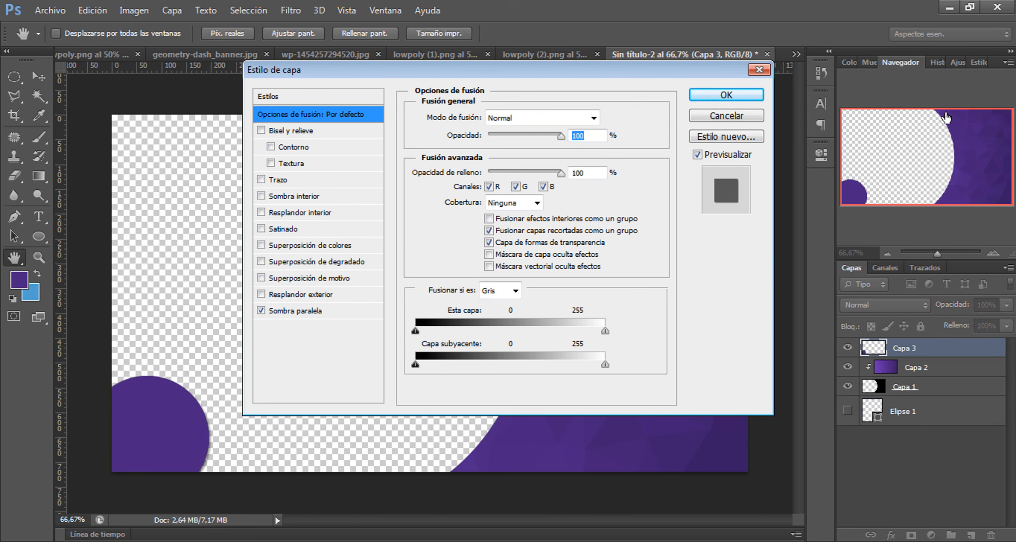
left_click(293, 312)
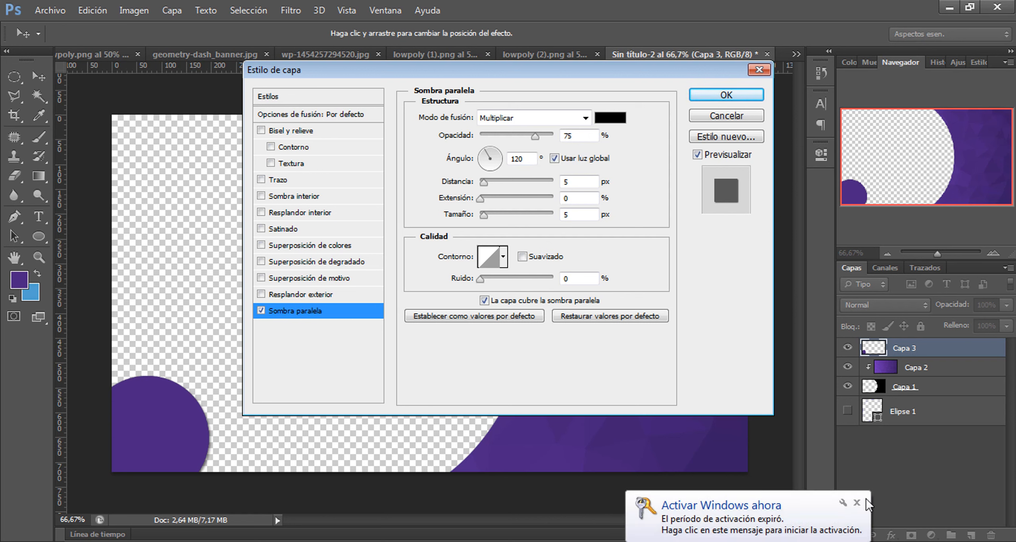
left_click(857, 503)
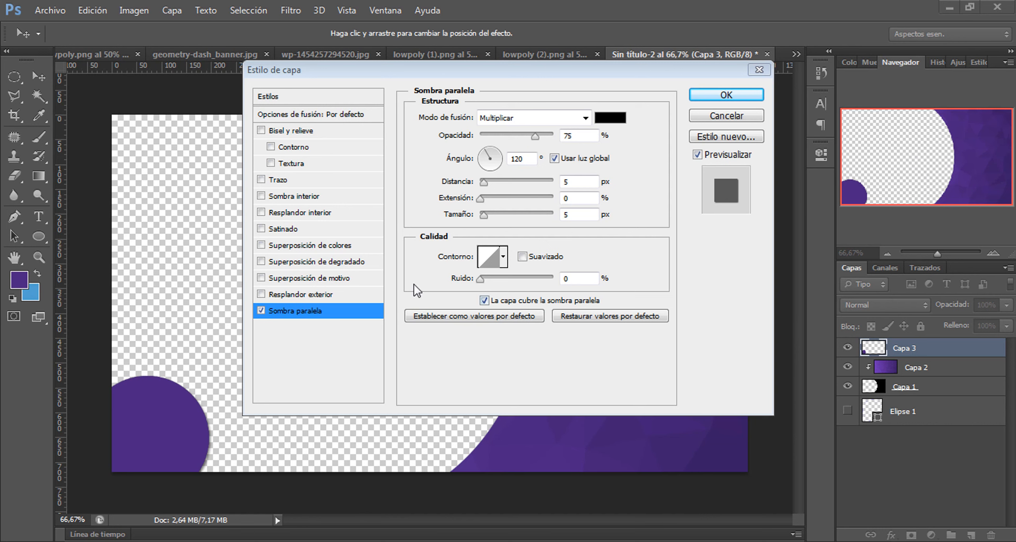
- Set Capa 3's drop shadow to 14% spread, 8 px size, 100% opacity and a -174° angle, and apply the style
left_click(481, 197)
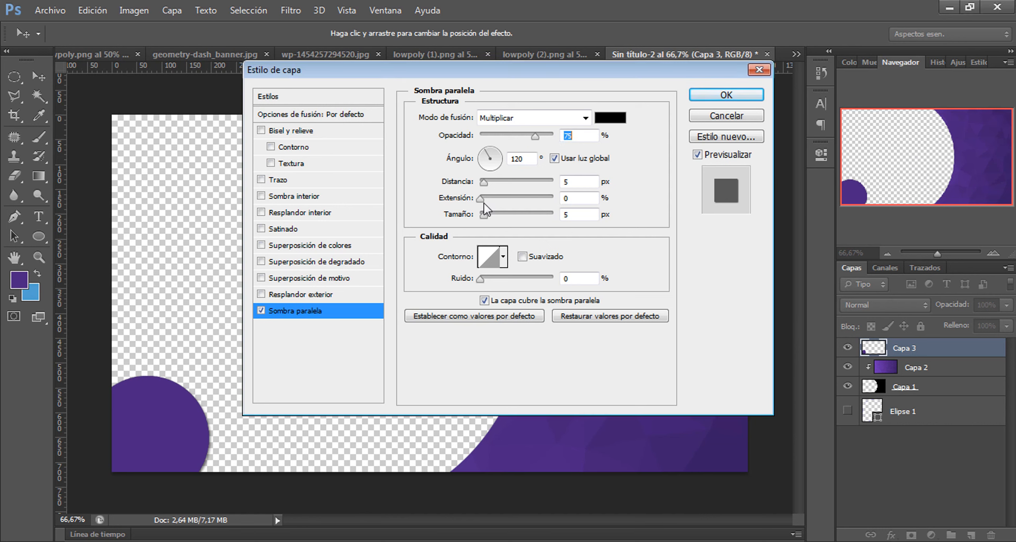
left_click_drag(483, 200, 491, 200)
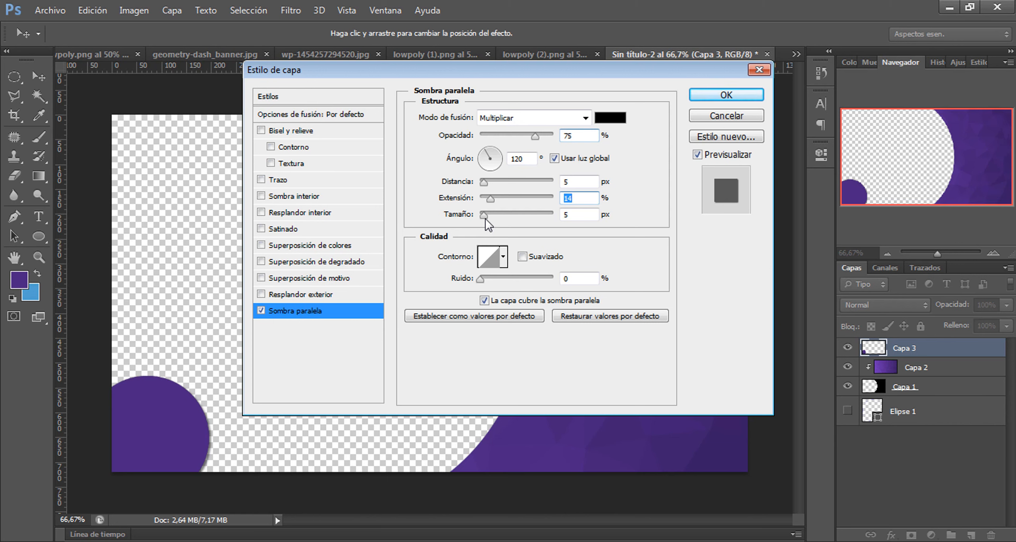
left_click_drag(486, 219, 487, 218)
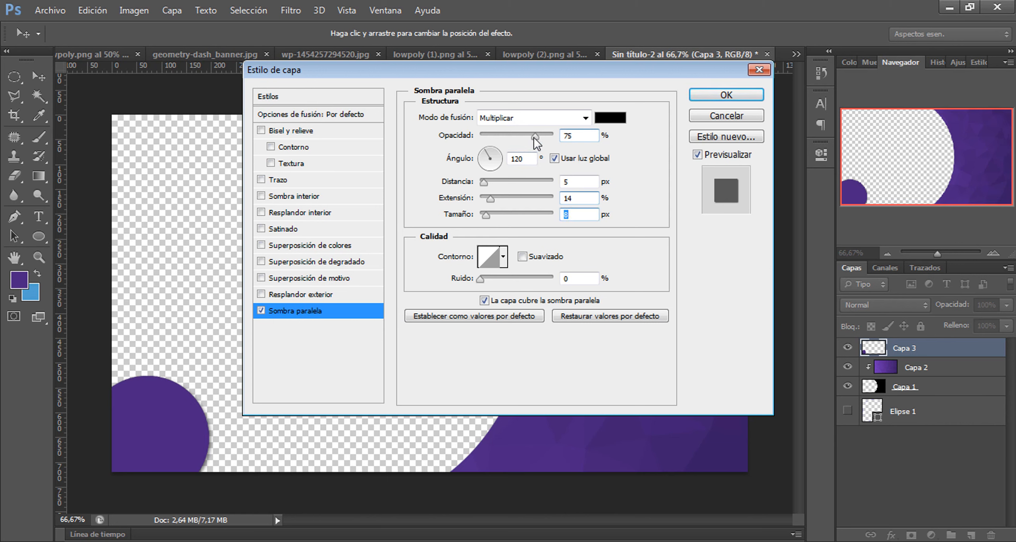
left_click_drag(533, 137, 556, 140)
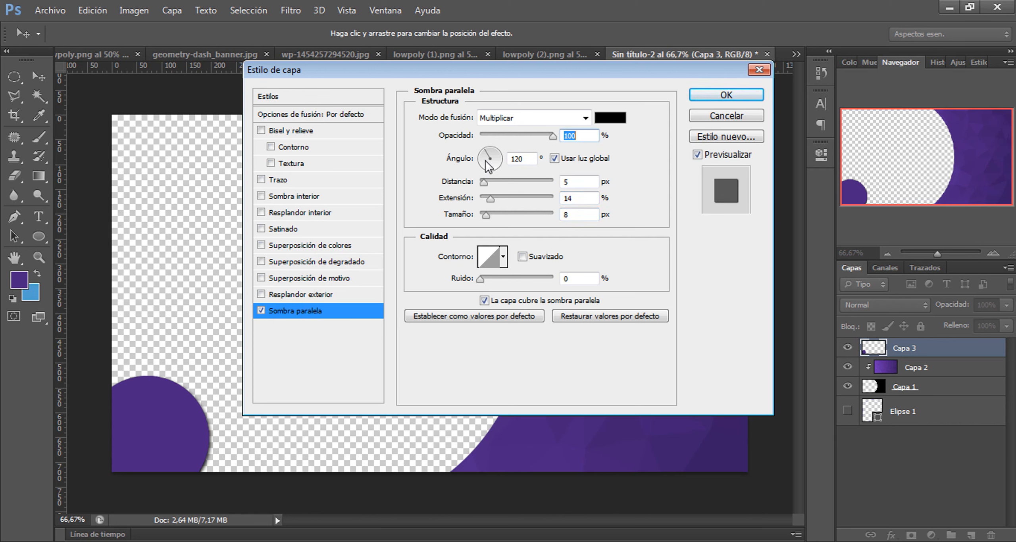
left_click_drag(492, 156, 477, 171)
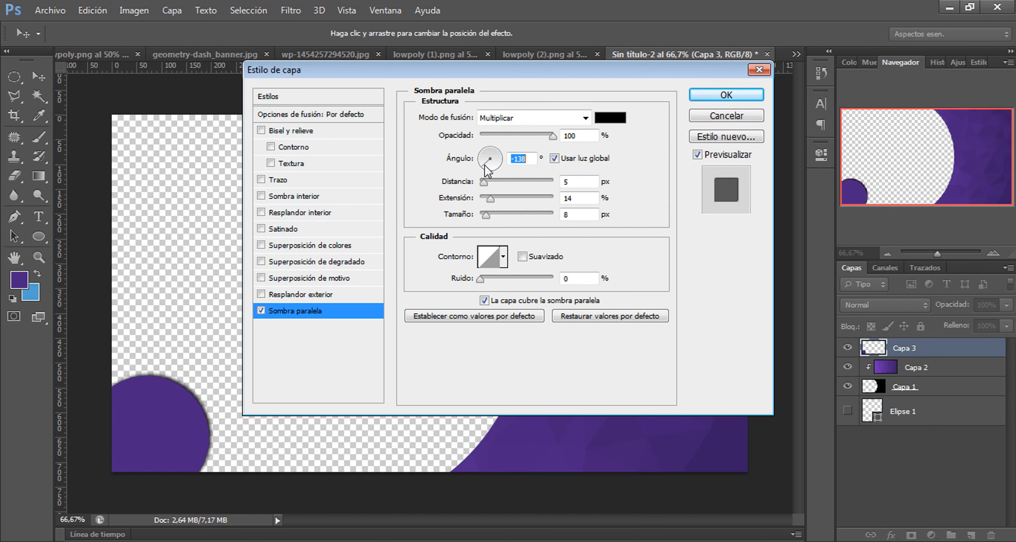
left_click_drag(486, 165, 469, 162)
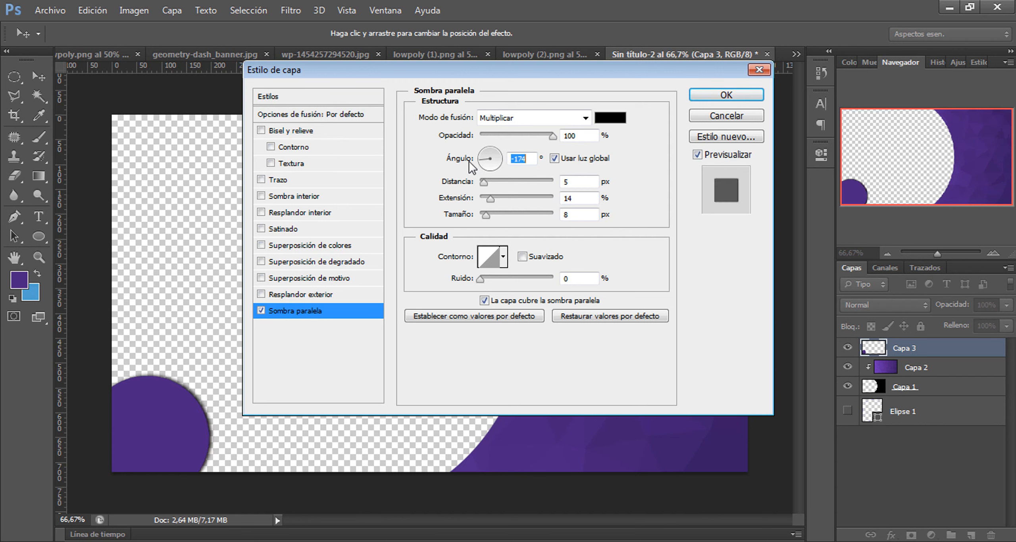
left_click(723, 96)
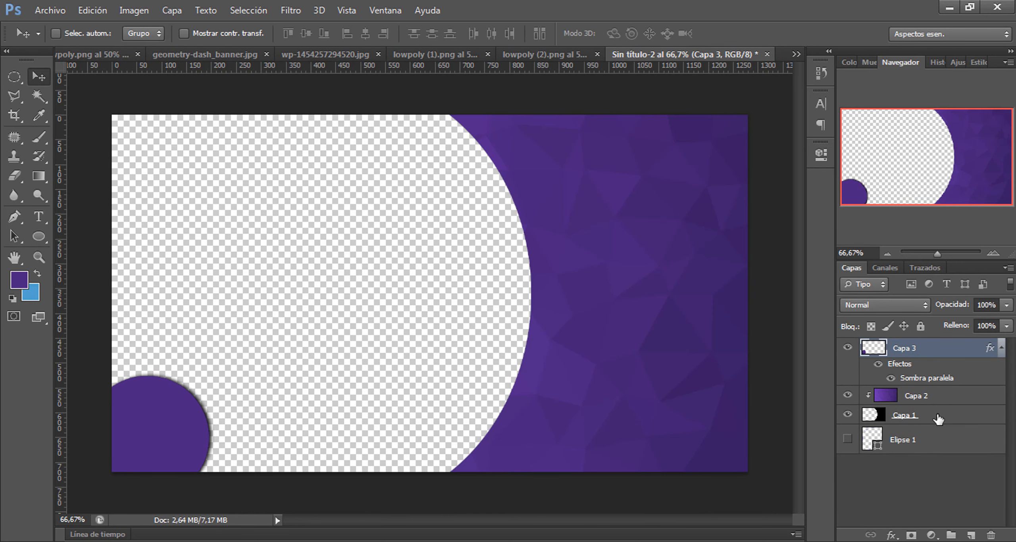
- Enable the drop shadow (Sombra paralela) layer style on Capa 1 and show its settings beside the curved edge
left_click(938, 419)
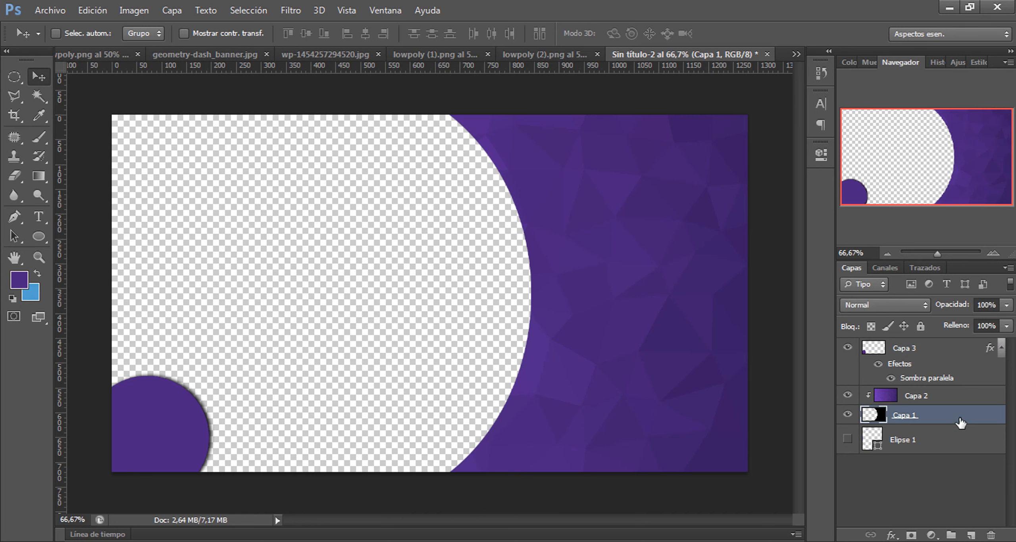
double_click(961, 423)
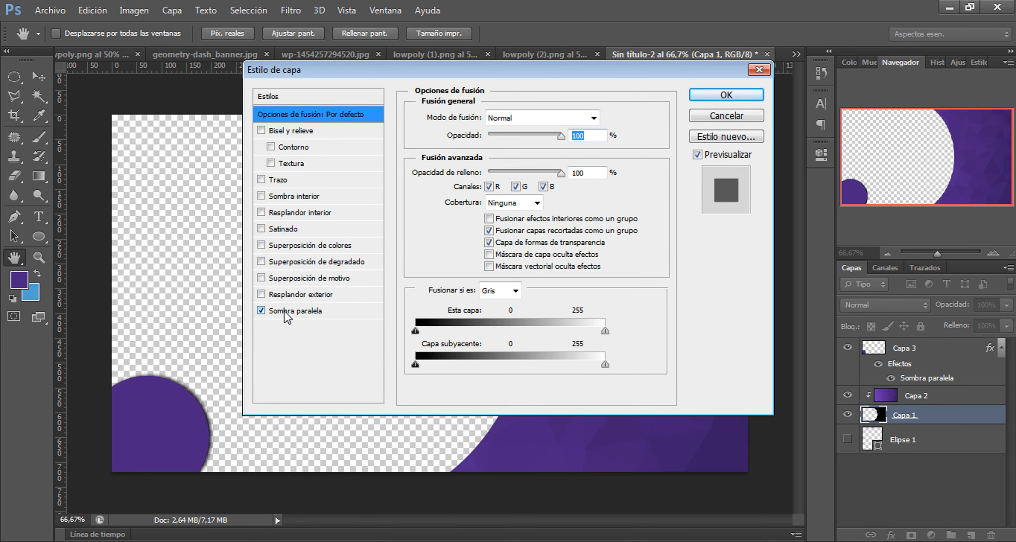
left_click(285, 311)
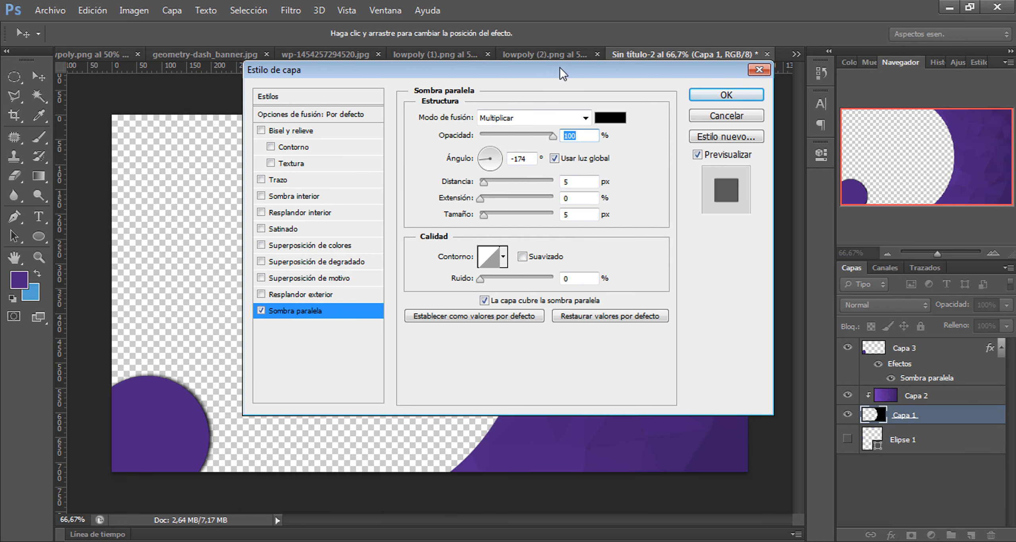
left_click_drag(560, 68, 203, 139)
- Set Capa 1's drop shadow to 13% spread, 8 px size and a -72° angle, and apply the style
left_click_drag(138, 223, 133, 211)
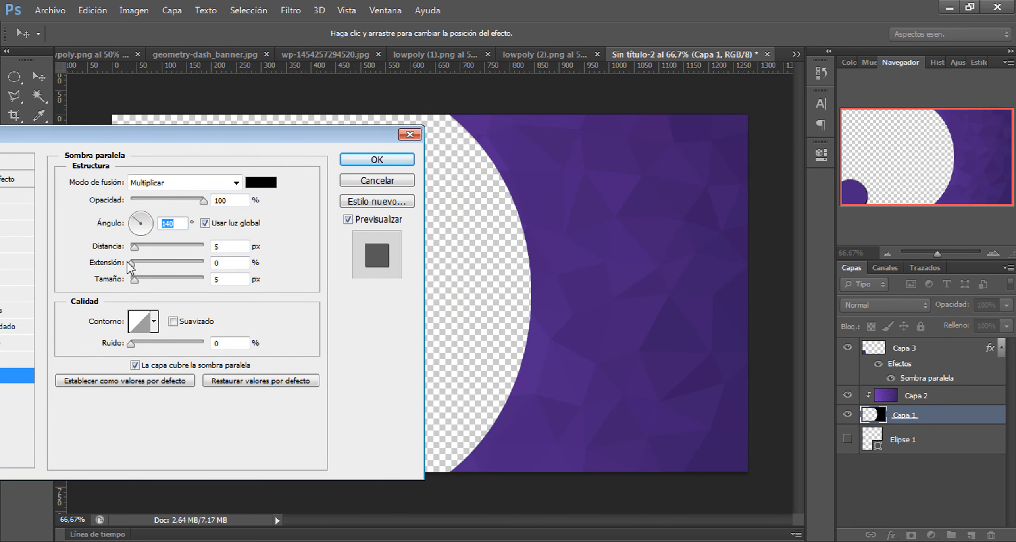
left_click_drag(130, 265, 141, 265)
left_click(135, 283)
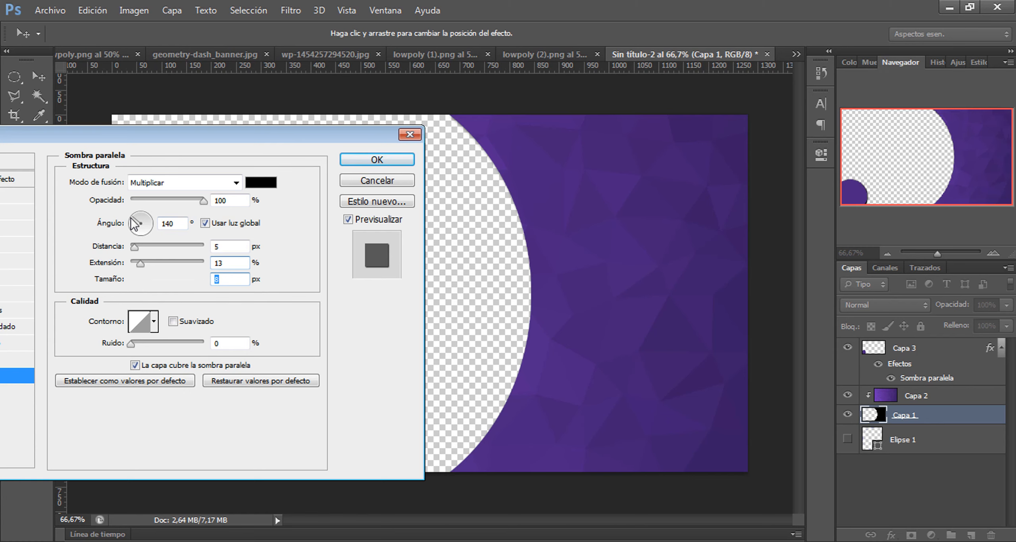
left_click_drag(131, 220, 147, 240)
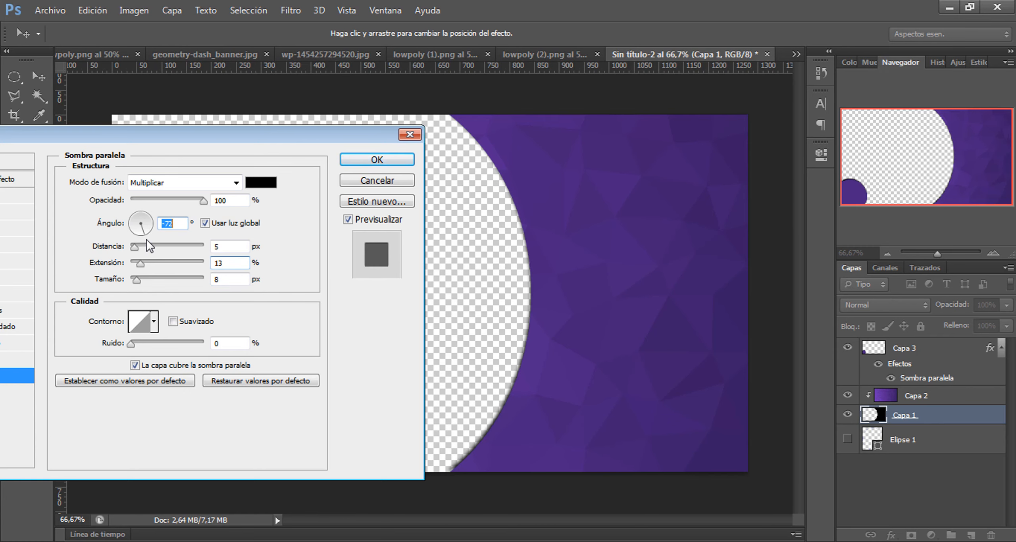
left_click(358, 160)
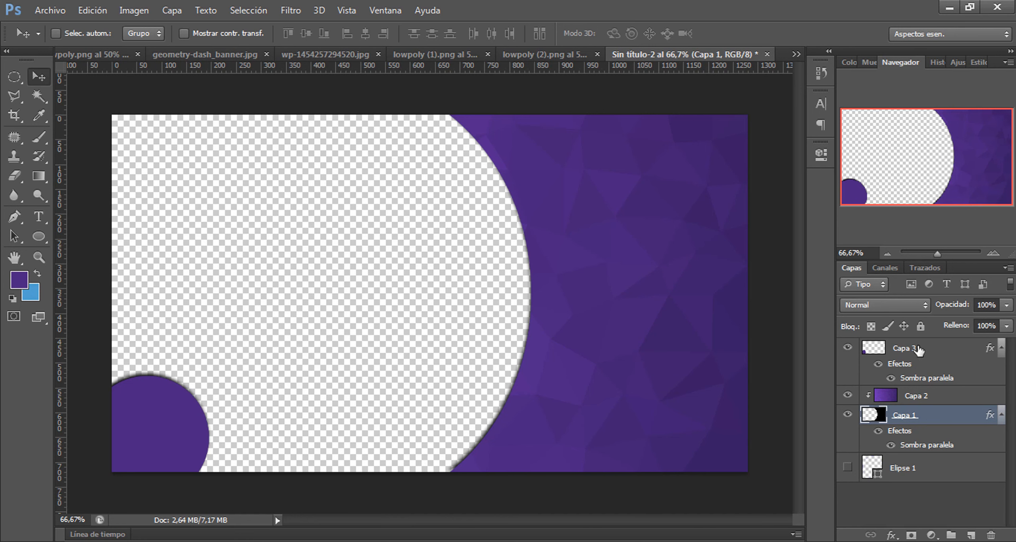
- Copy the geometry-dash_banner.jpg image into the Sin título-2 document and return to that document
left_click(230, 56)
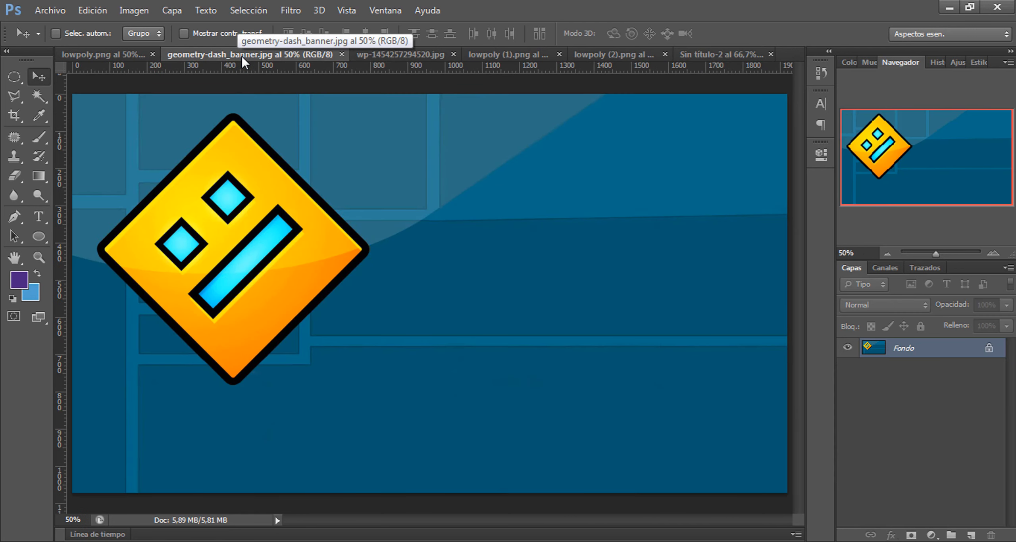
left_click_drag(267, 90, 360, 161)
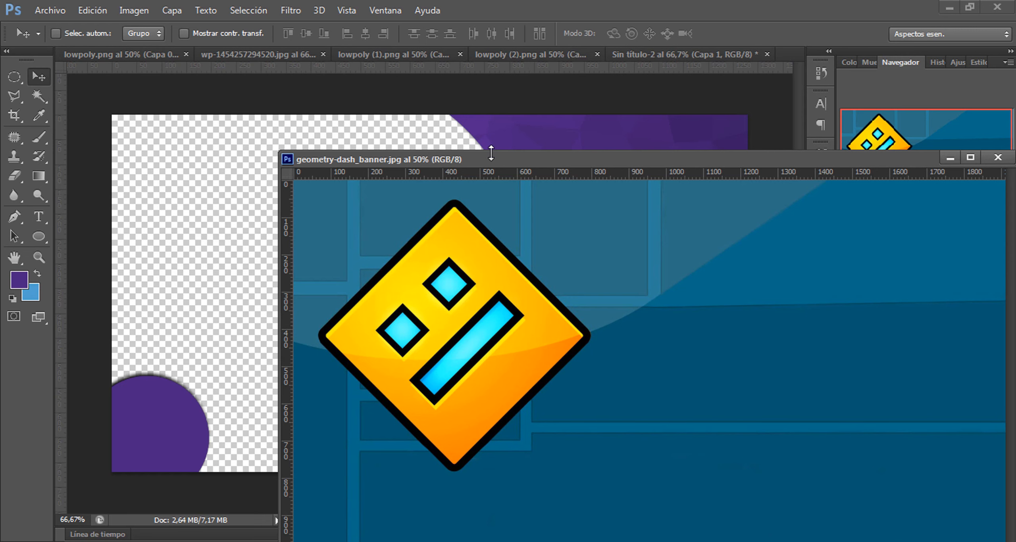
left_click_drag(491, 153, 594, 195)
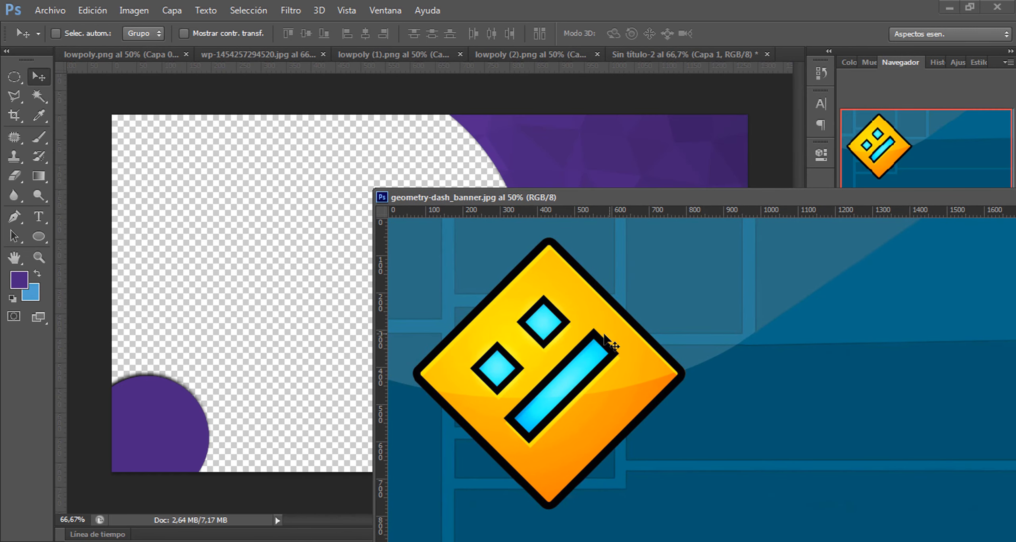
left_click(297, 289)
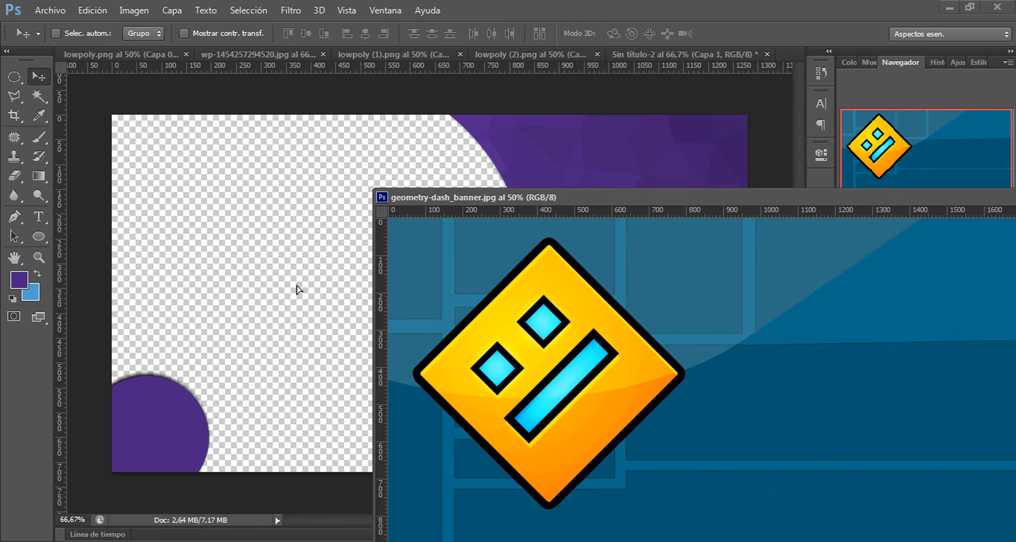
left_click_drag(673, 195, 498, 50)
left_click(724, 53)
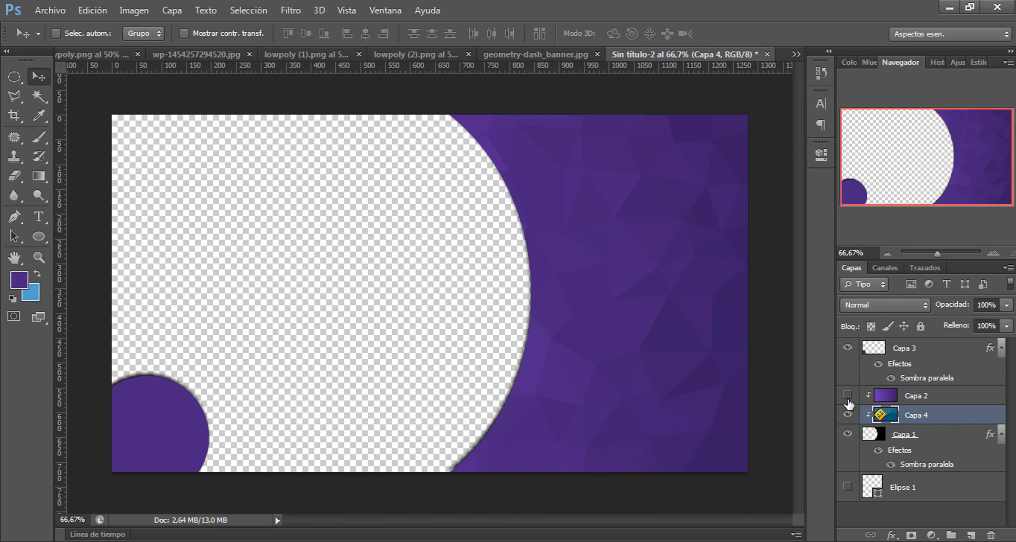
- Move the Geometry Dash image layer, Capa 4, below Capa 1 in the layer stack, keeping Capa 2 visible
left_click_drag(484, 288, 294, 274)
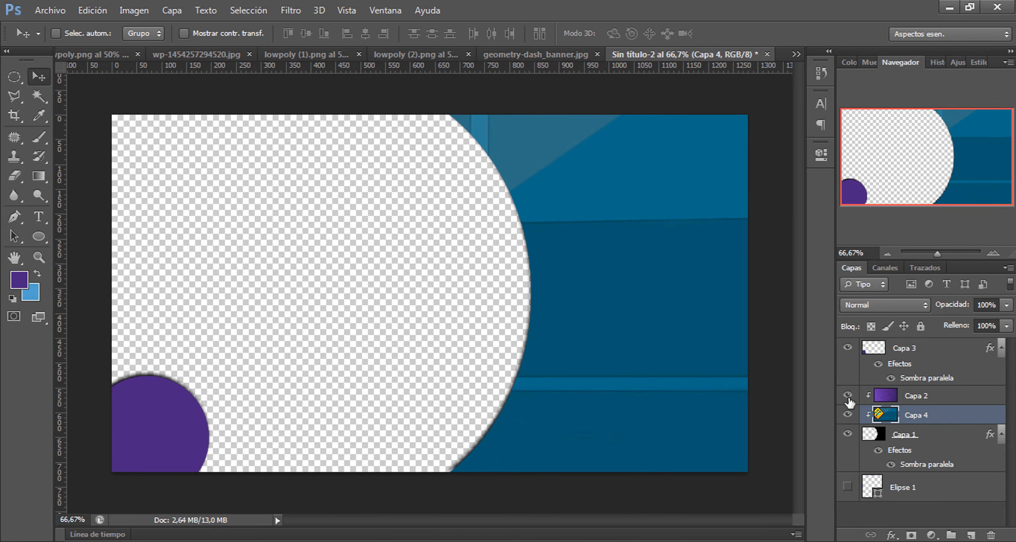
left_click(848, 395)
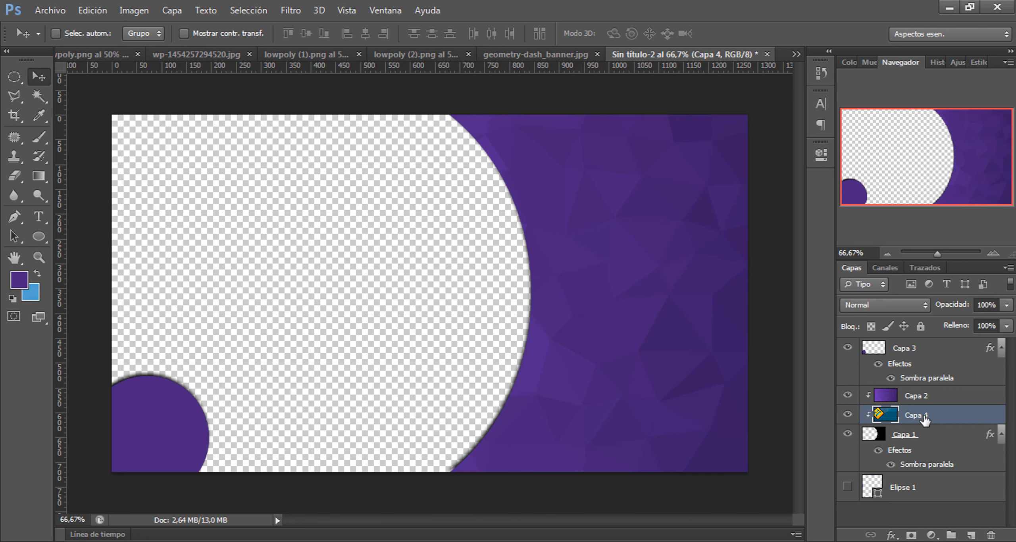
left_click_drag(925, 418, 901, 465)
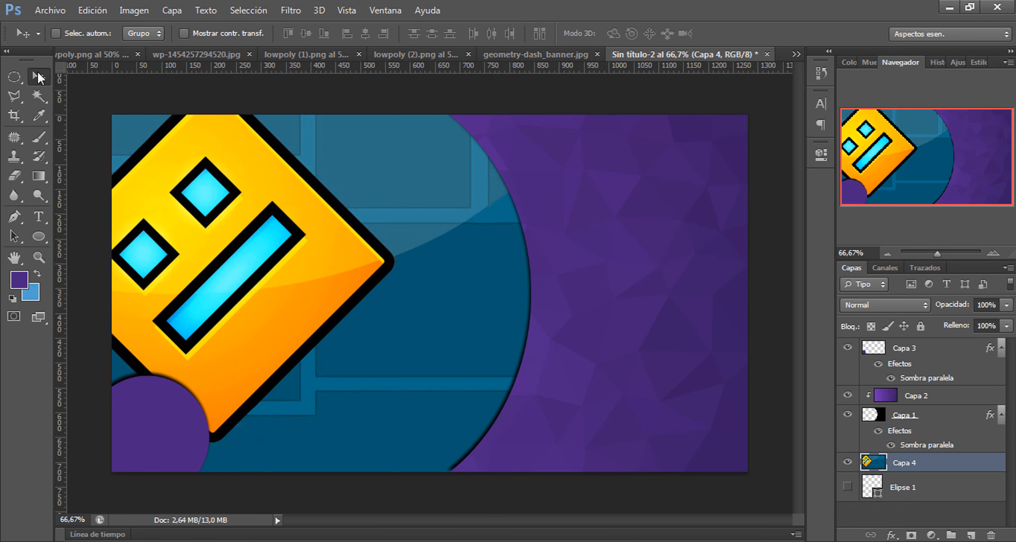
- Scale Capa 4 to about 98.6% and position it so the yellow cube is fully visible and the image reaches the canvas's left edge
left_click_drag(272, 260, 384, 296)
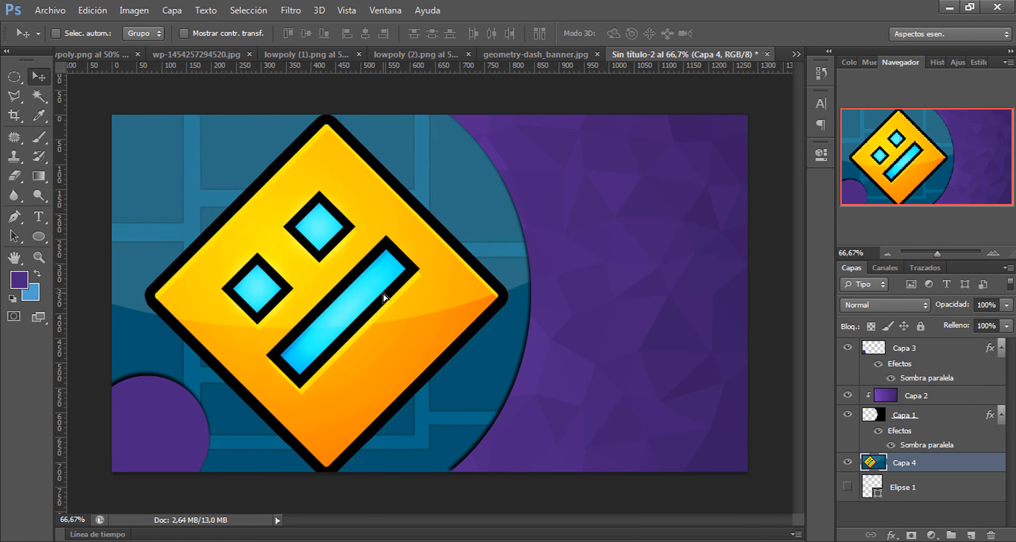
key("ctrl+t")
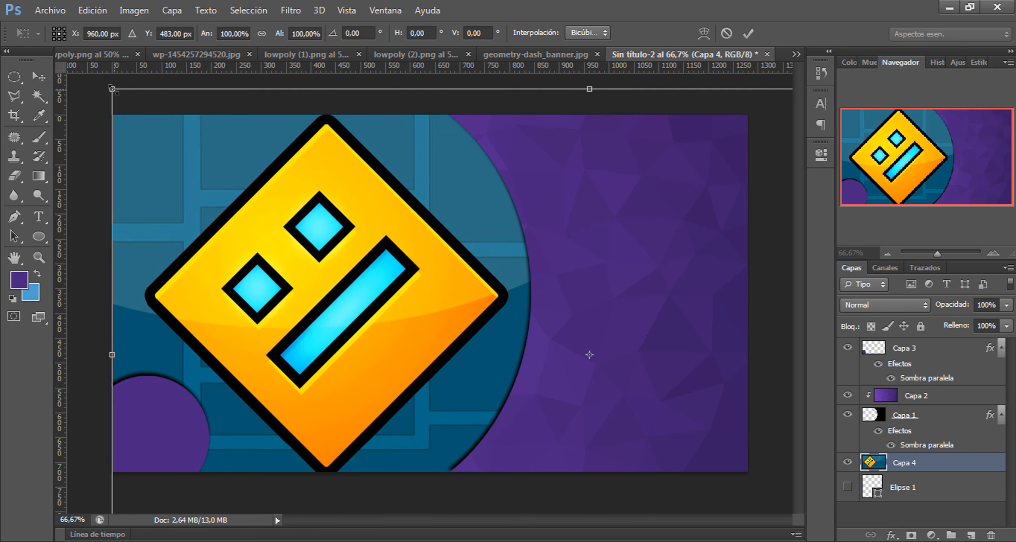
left_click_drag(114, 91, 126, 97)
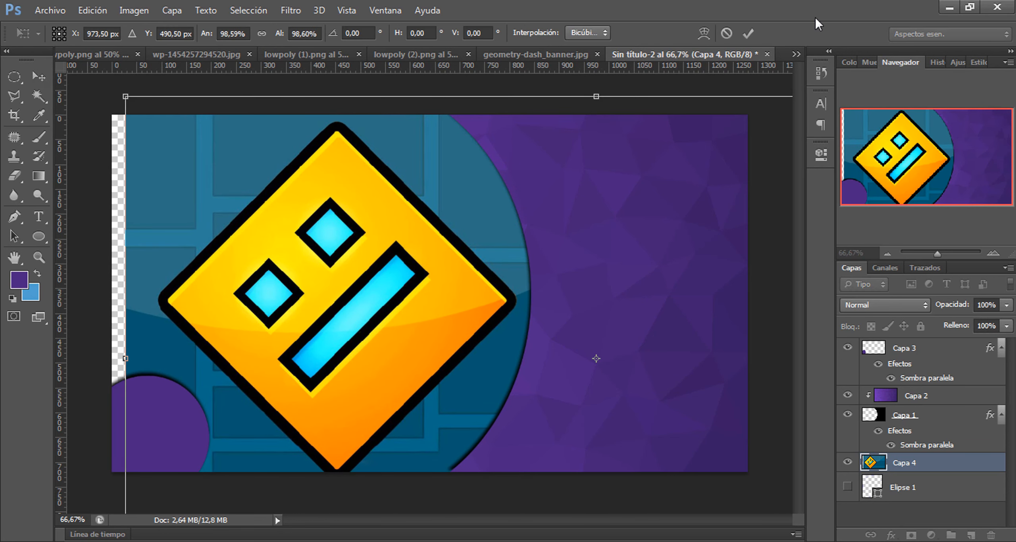
key("Return")
left_click_drag(324, 370, 311, 366)
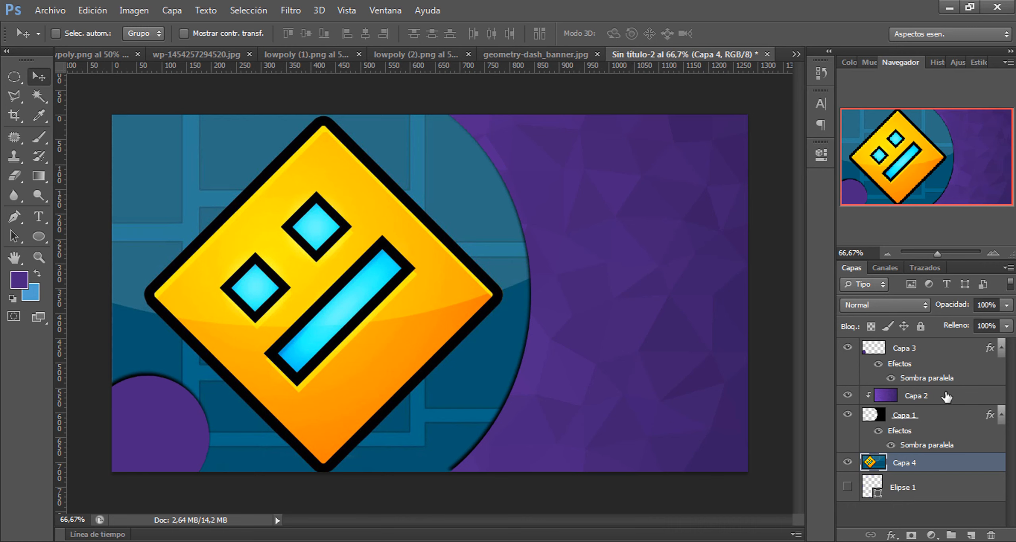
left_click(304, 53)
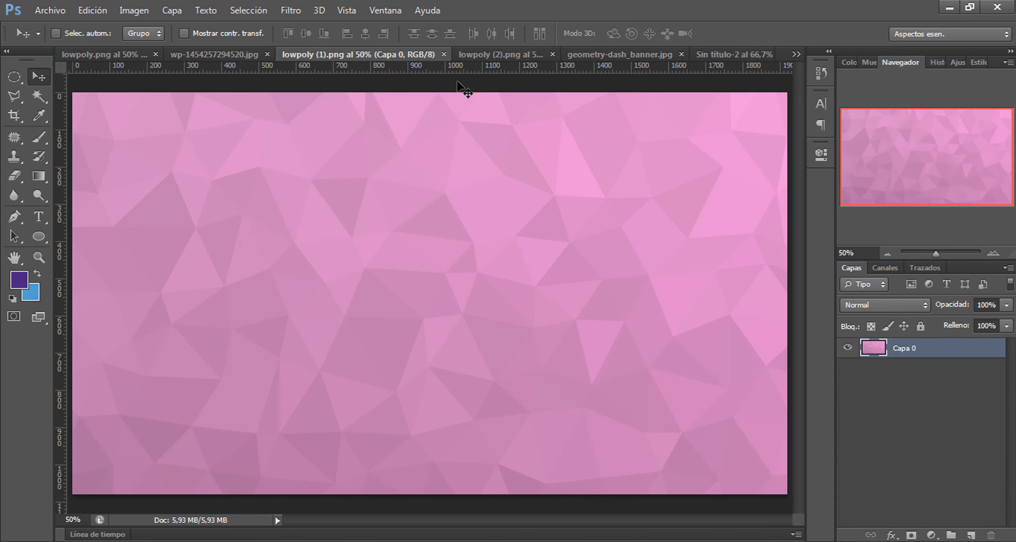
left_click(492, 55)
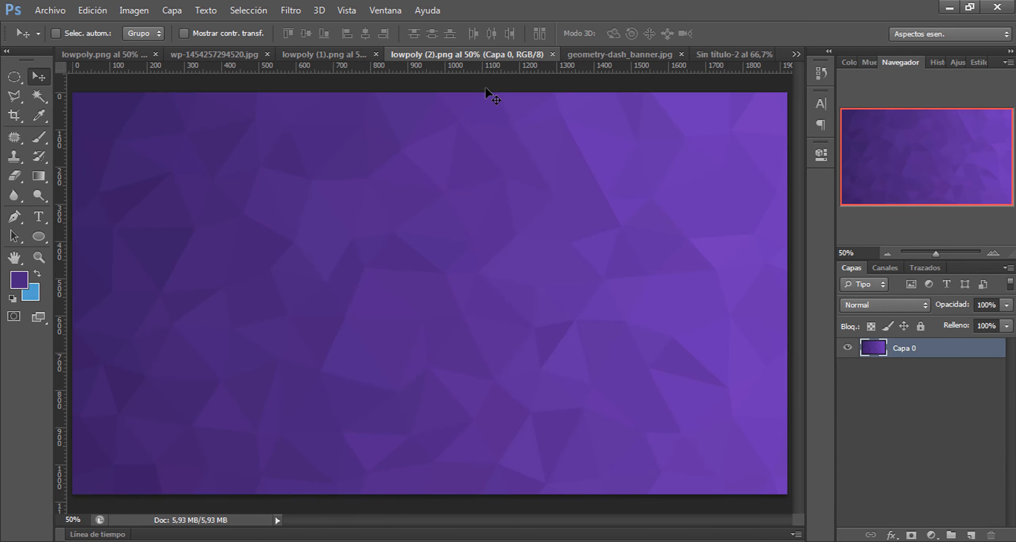
left_click(730, 54)
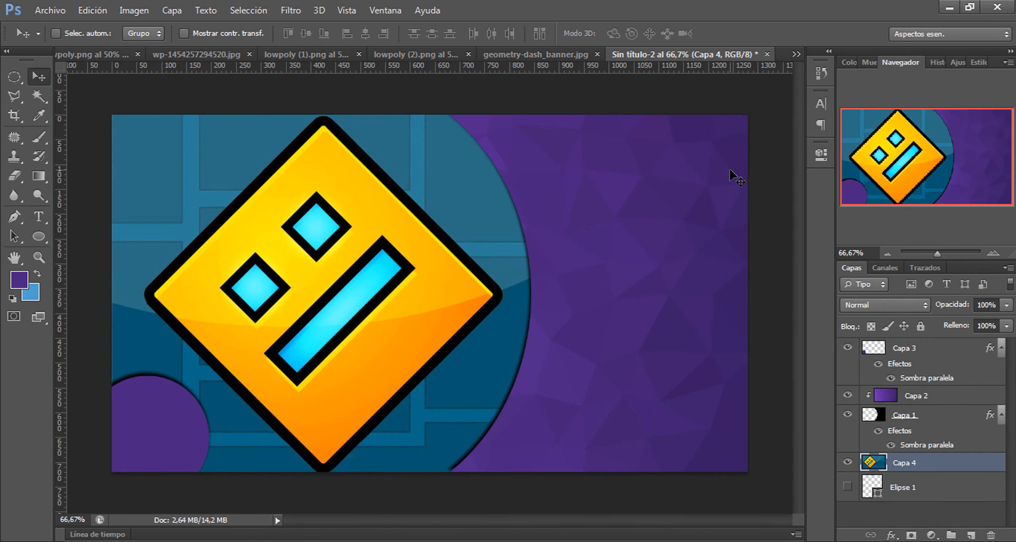
- Add a new layer above Capa 2, make it a clipping mask, and set its blend mode to Color
left_click(923, 350)
left_click(924, 404)
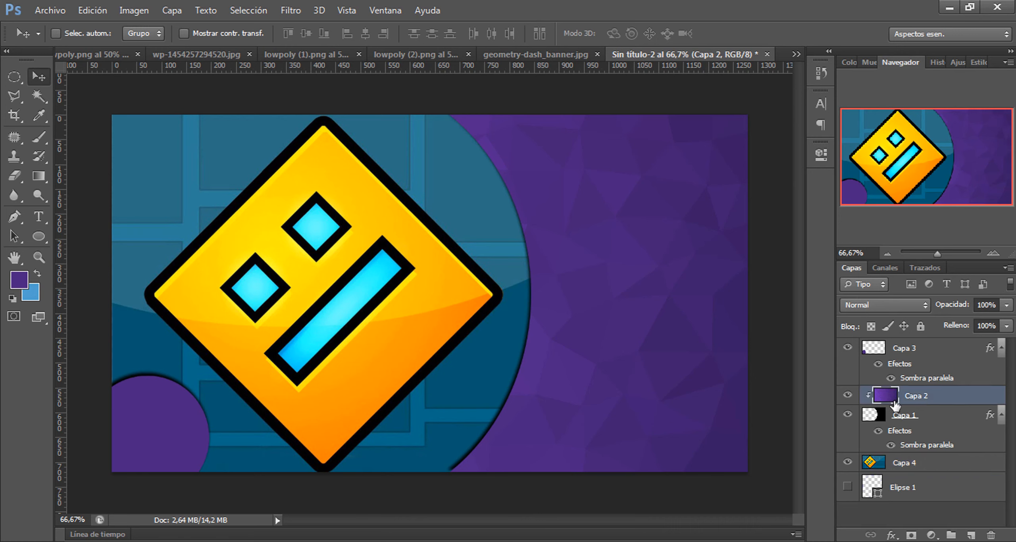
left_click_drag(582, 281, 571, 311)
key("ctrl+z")
left_click(977, 537)
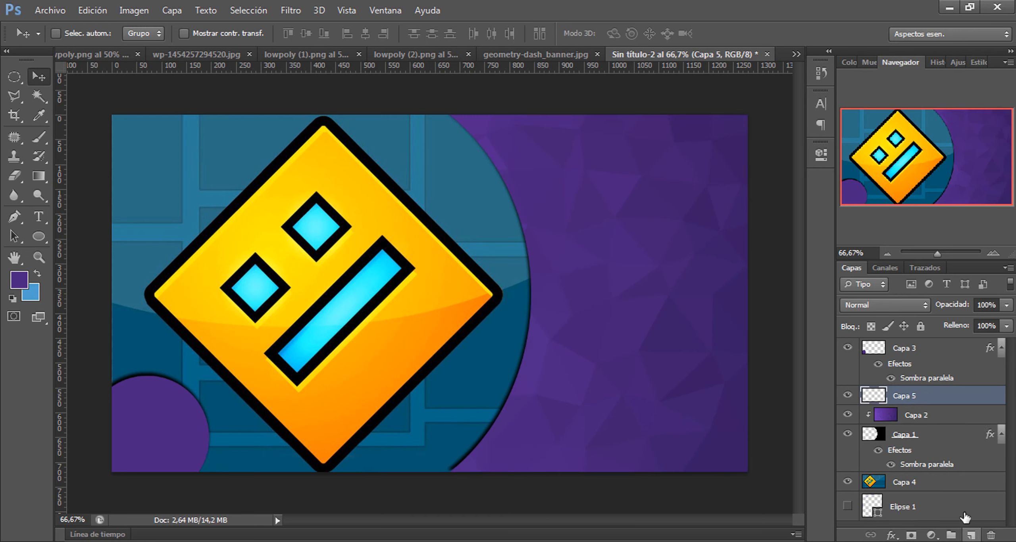
right_click(910, 407)
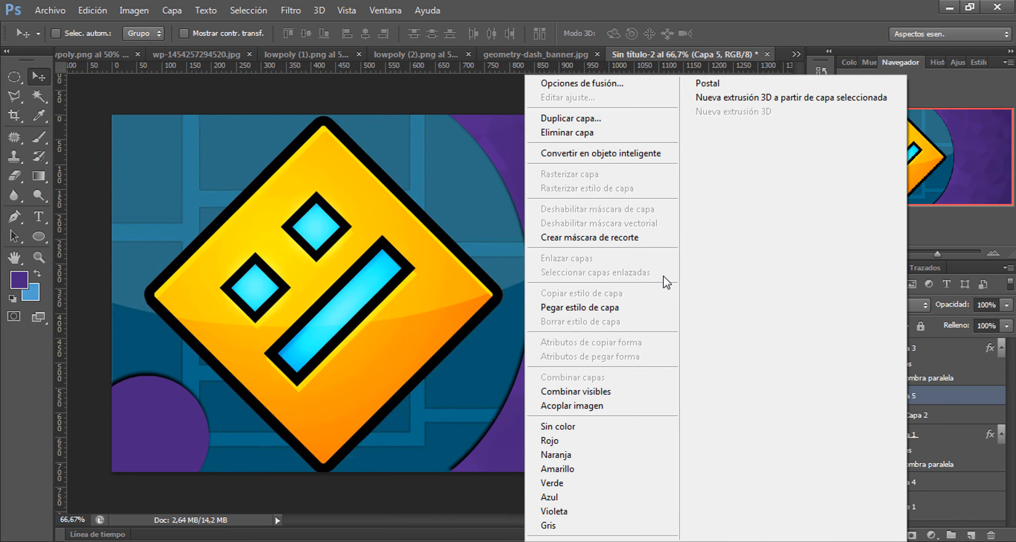
left_click(628, 234)
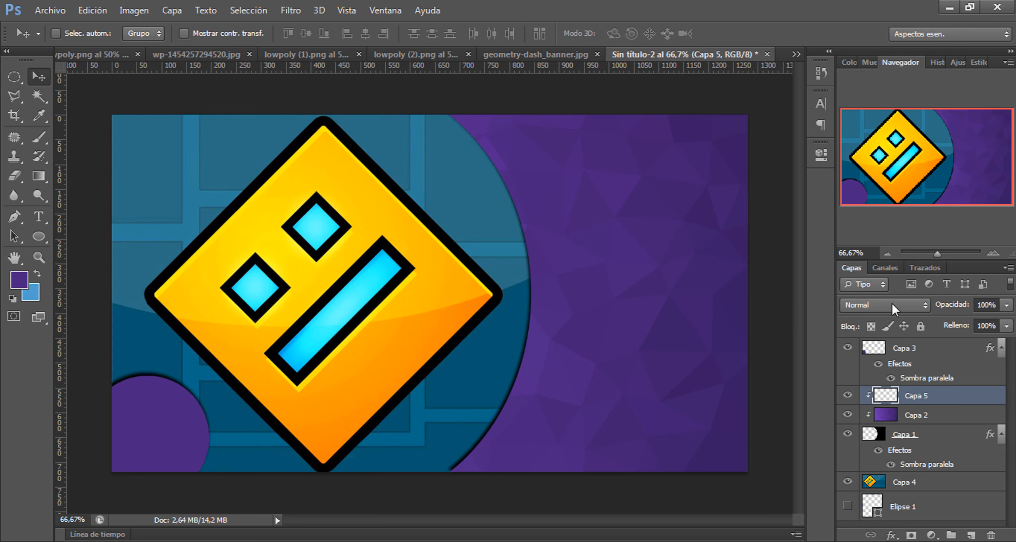
left_click(911, 303)
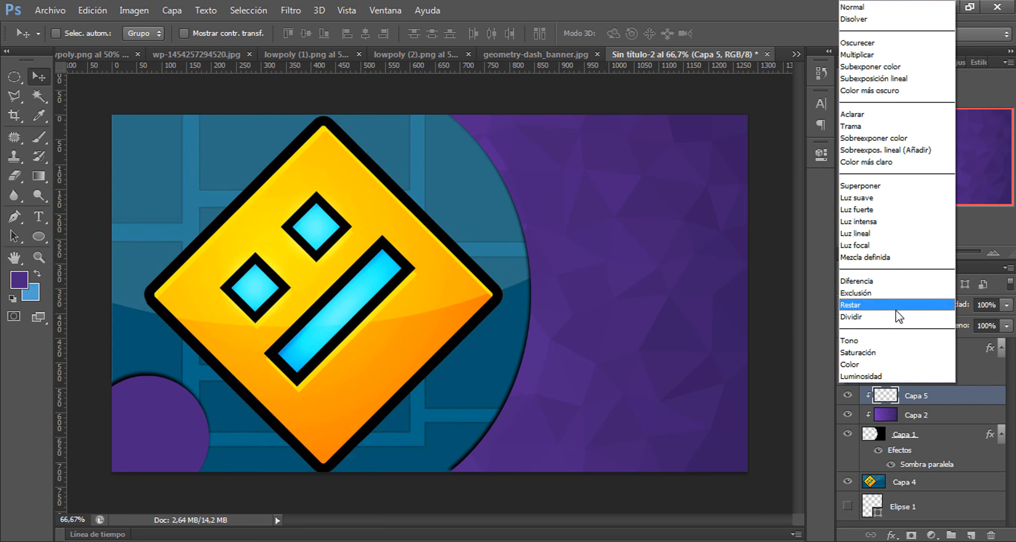
left_click(849, 364)
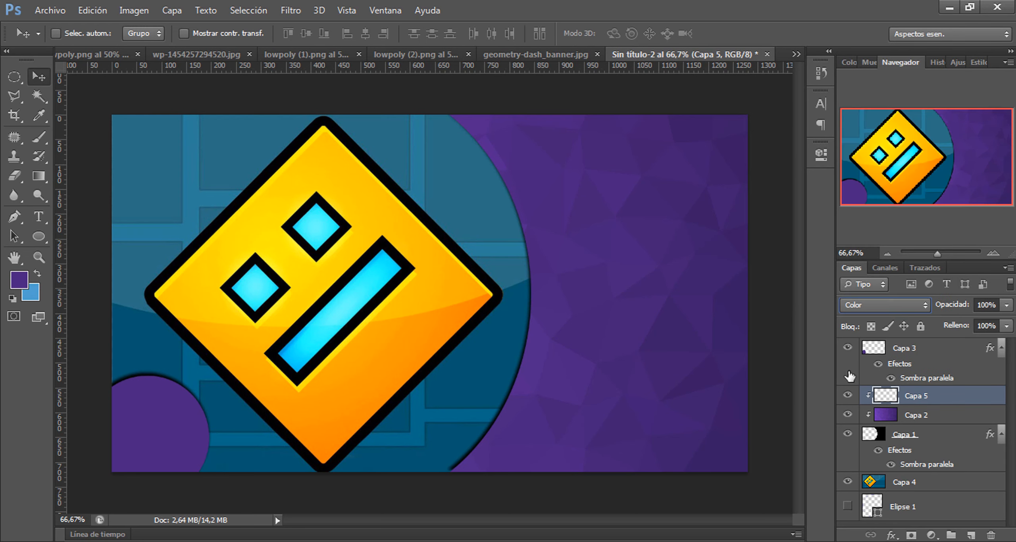
- Set the foreground colour to light cyan 65feff, sampled from the yellow cube's mouth
left_click(37, 273)
left_click(19, 280)
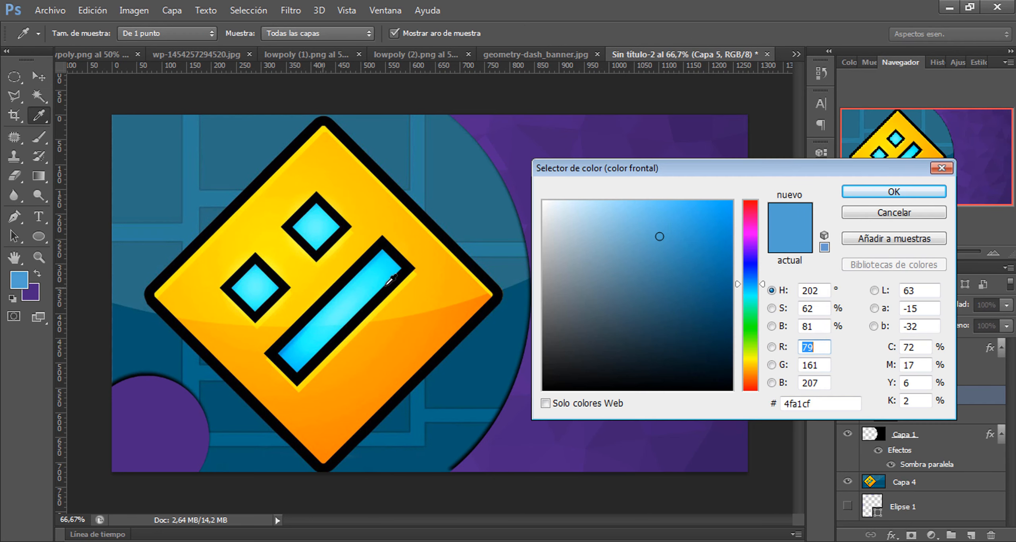
left_click(332, 321)
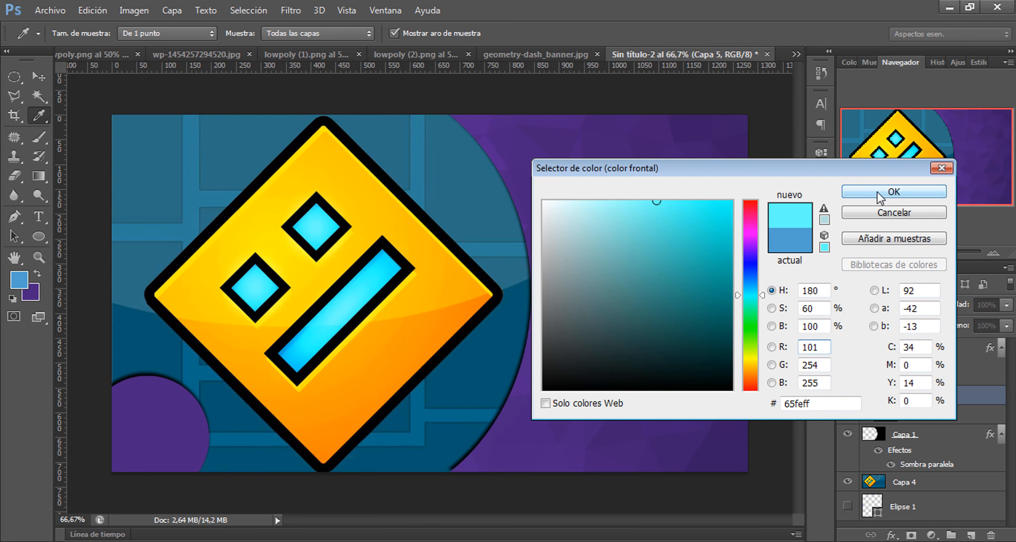
left_click(891, 193)
- Paint the cyan over the whole low-poly area on Capa 5 with the 425 px Brush tool
left_click(38, 141)
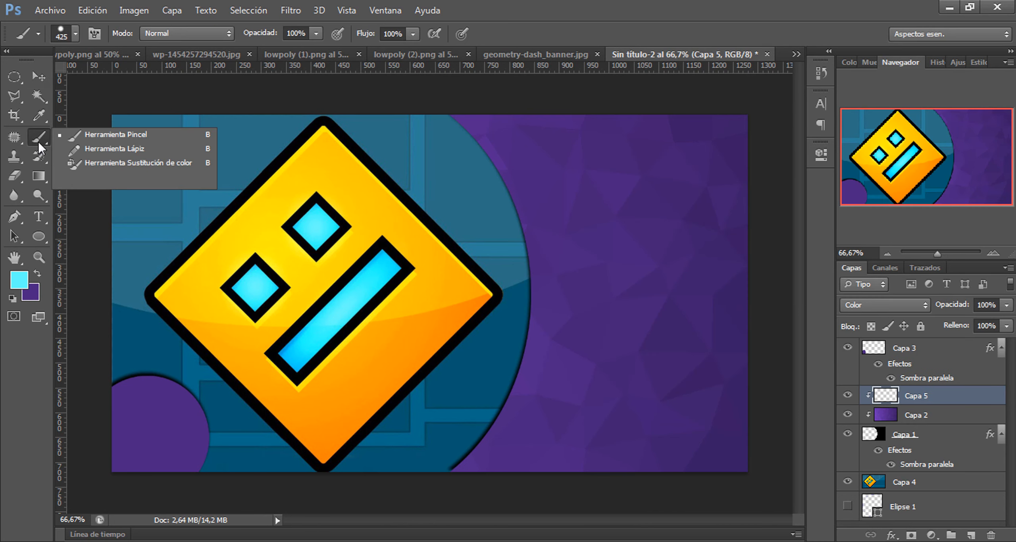
left_click(103, 139)
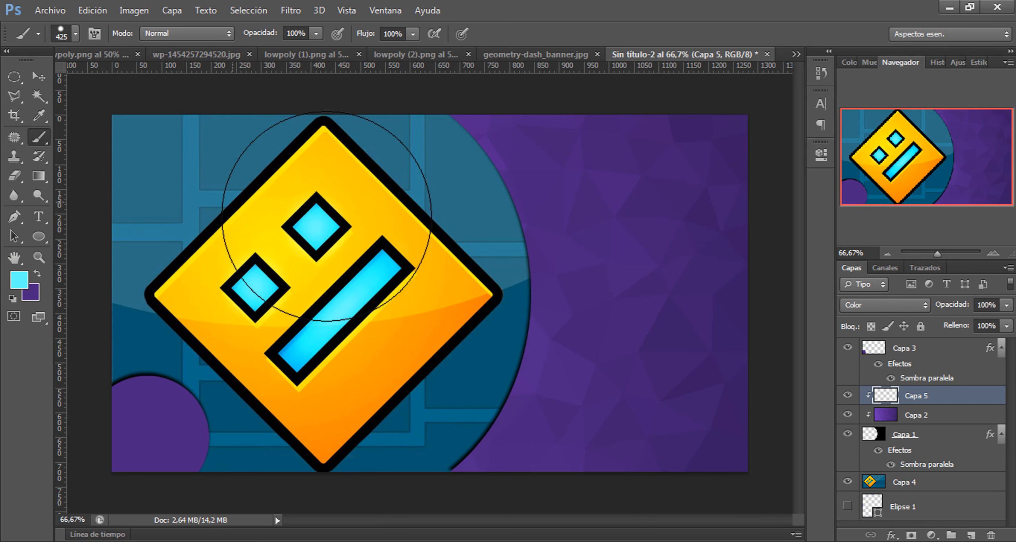
mouse_move(490, 162)
left_mouse_down()
mouse_move(468, 111)
mouse_move(524, 147)
mouse_move(719, 183)
left_mouse_up()
left_click_drag(701, 391, 397, 441)
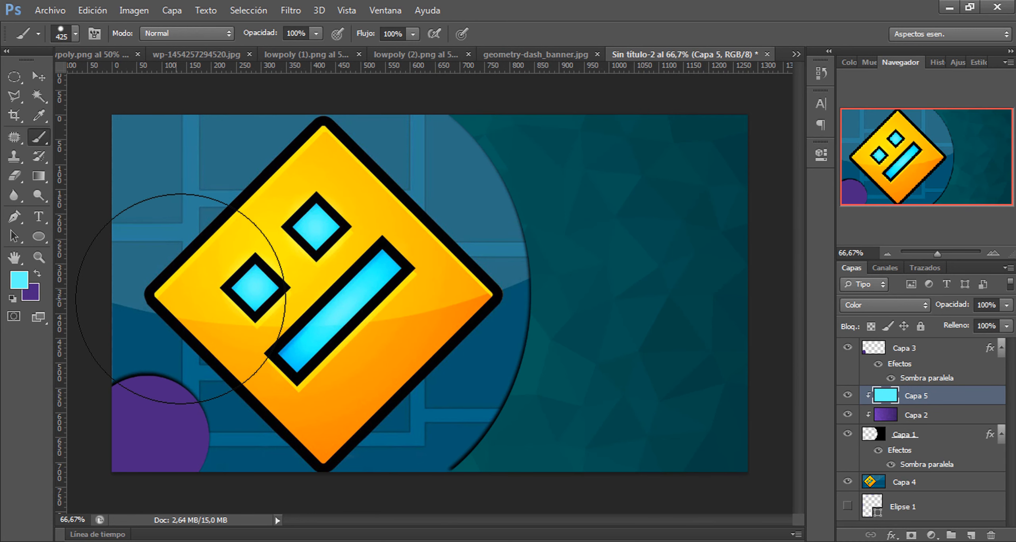
- Set the foreground to teal 08afb0 and fill Capa 5 with it
left_click(29, 282)
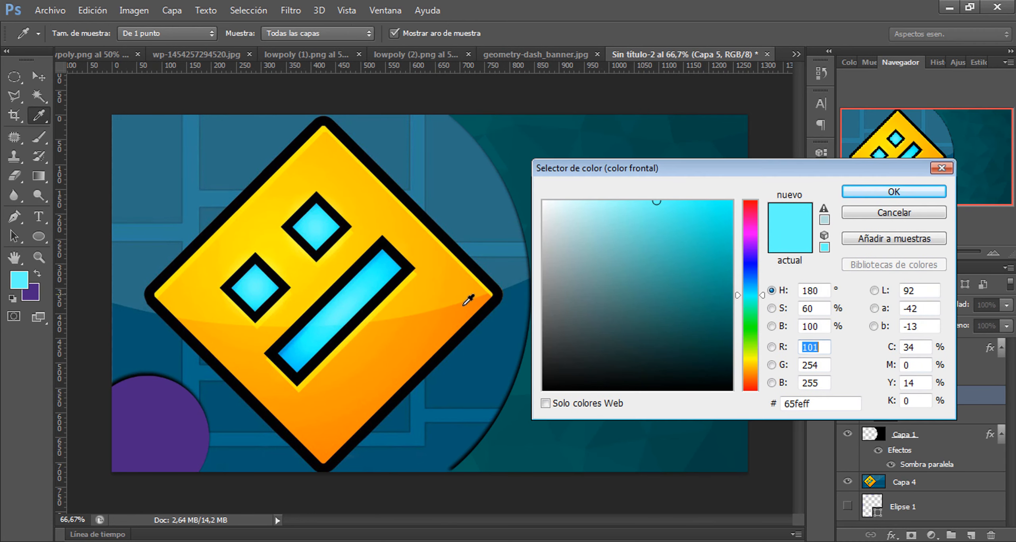
left_click(724, 259)
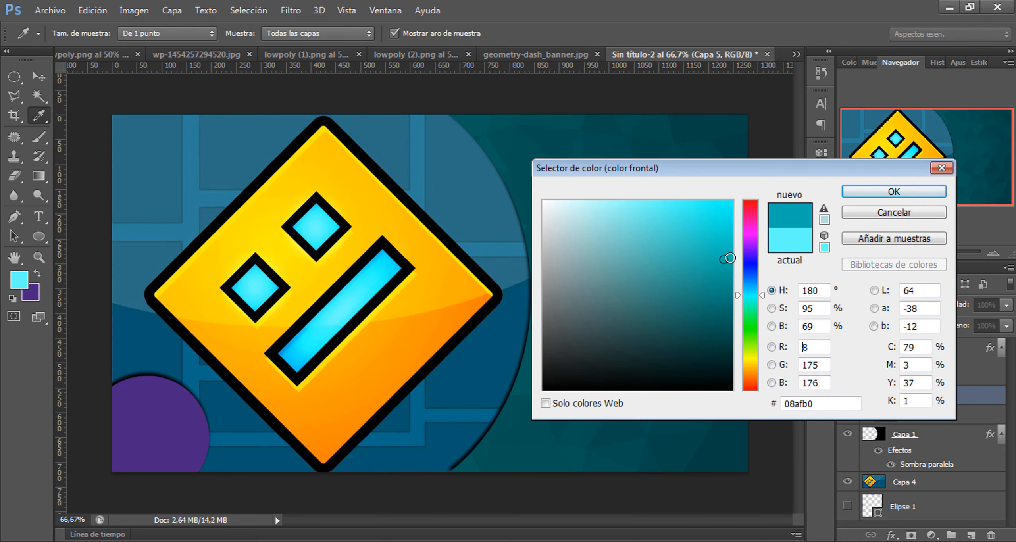
left_click(881, 194)
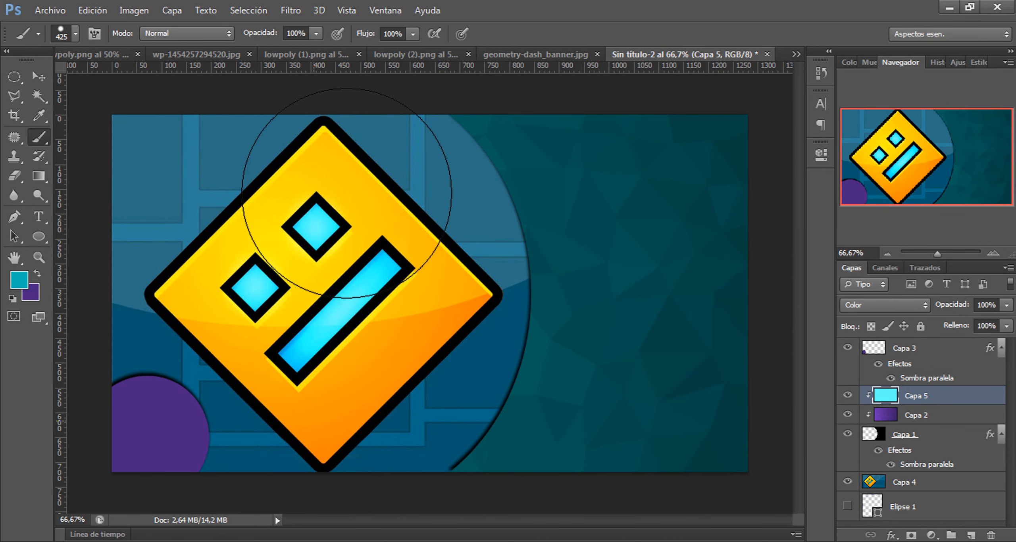
key("alt+BackSpace")
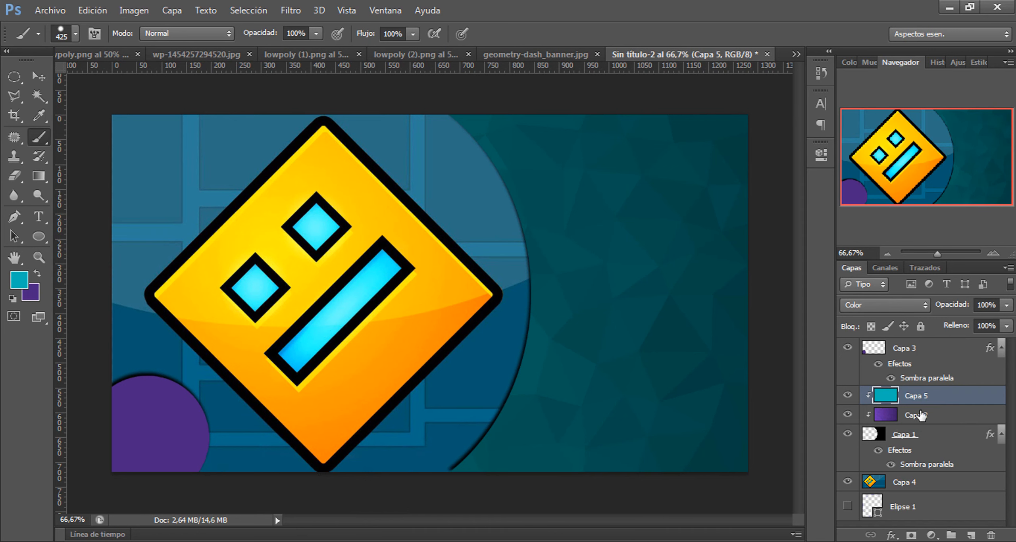
- Rotate Capa 2 about 180° so the lighter side of the low-poly texture faces the canvas's right edge
left_click(949, 419)
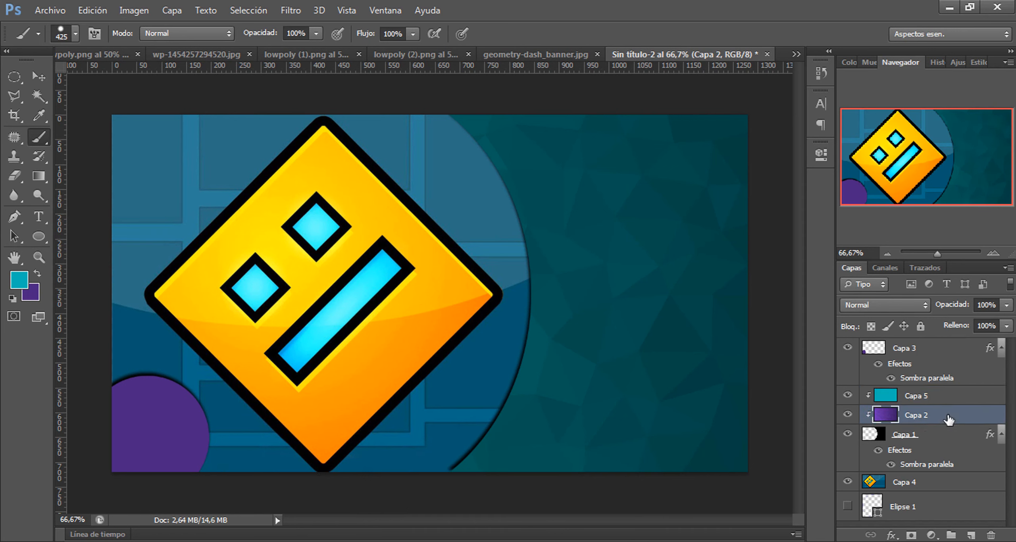
key("ctrl+t")
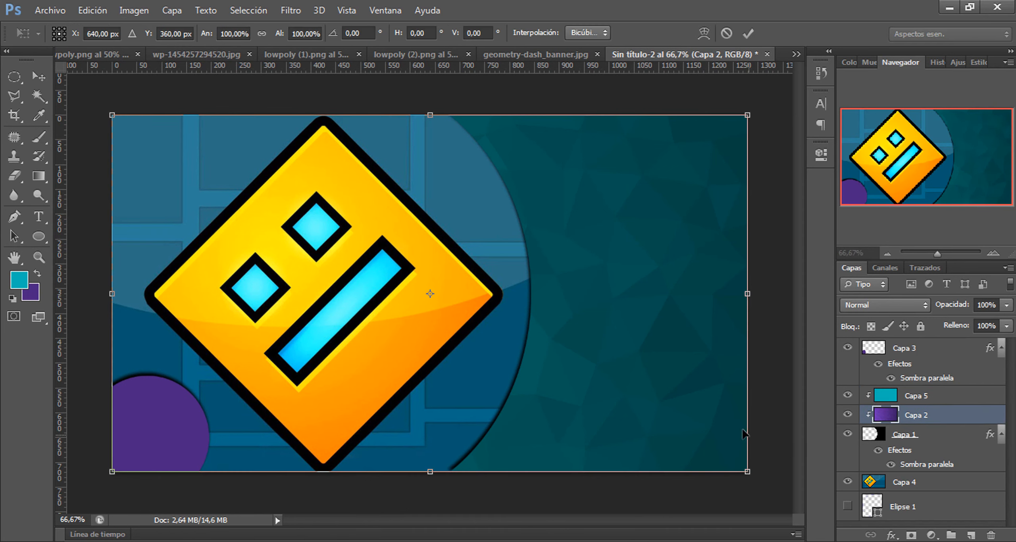
left_click_drag(766, 479, 268, 199)
left_click(747, 32)
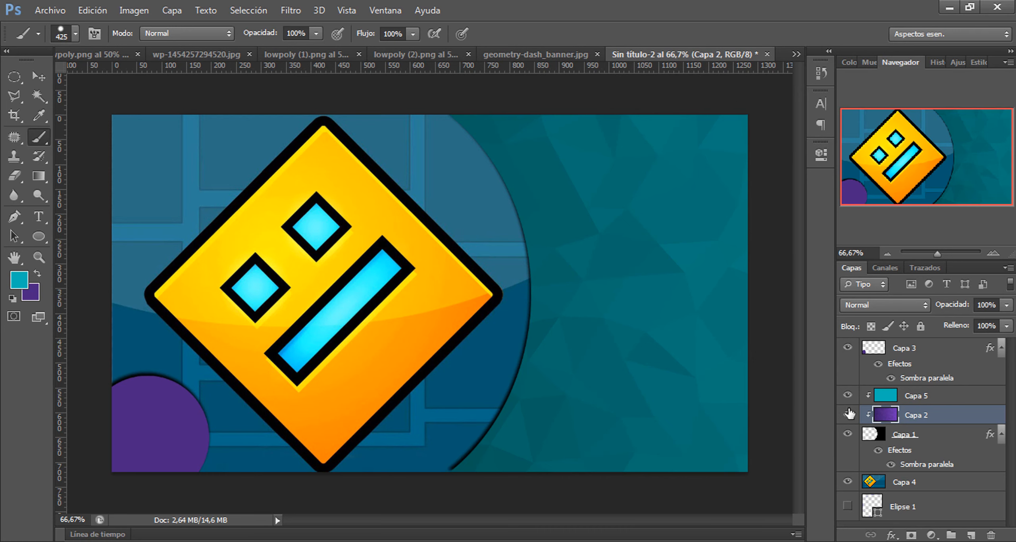
- Try painting the low-poly area on Capa 5 with yellow sampled from the cube
left_click(908, 398)
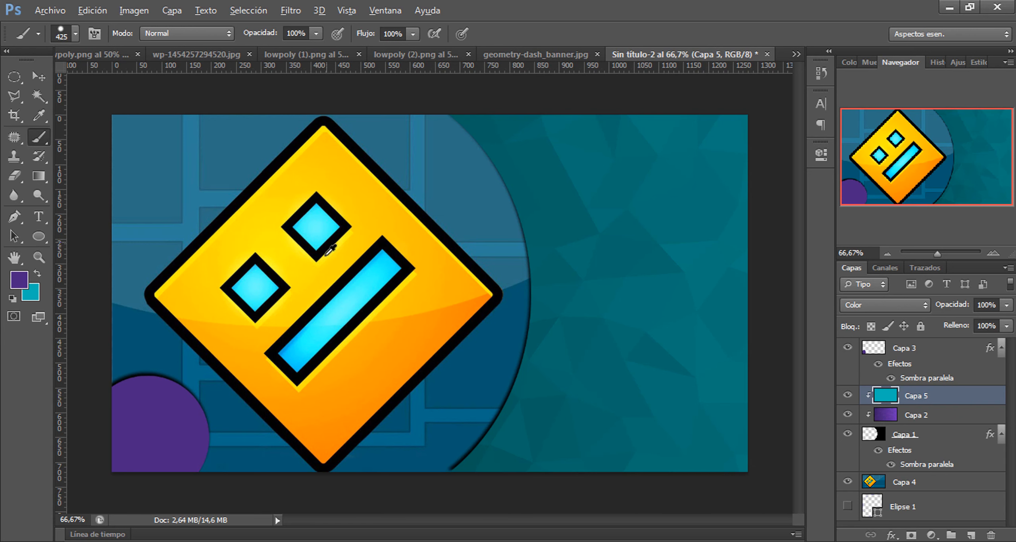
mouse_move(601, 181)
left_mouse_down()
mouse_move(544, 193)
mouse_move(707, 147)
left_mouse_up()
mouse_move(651, 510)
left_mouse_down()
mouse_move(486, 390)
mouse_move(579, 375)
mouse_move(606, 336)
mouse_move(653, 359)
left_mouse_up()
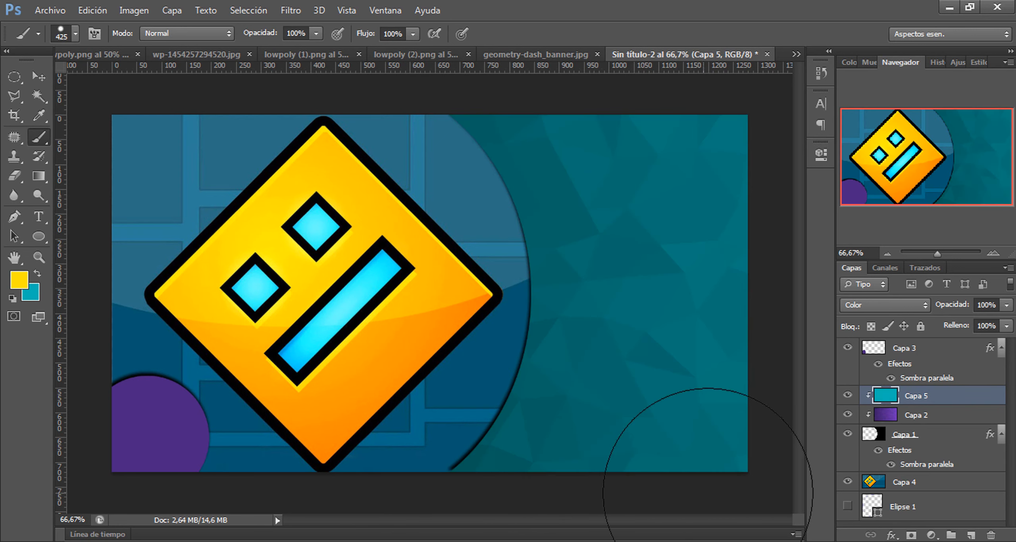
- Load the corner circle on Capa 3 as a selection and paint it teal, followed by dark teal 016263
left_click(944, 355)
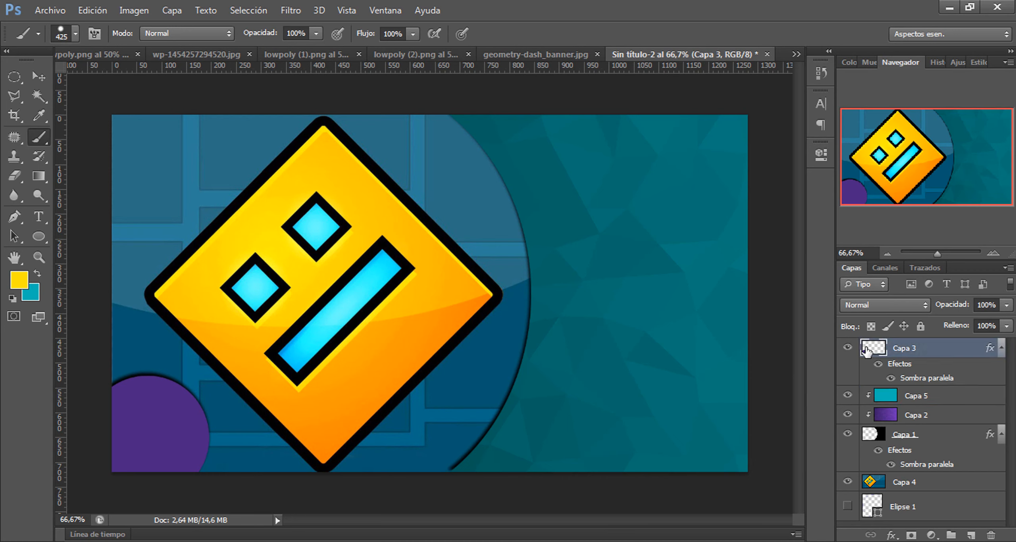
left_click(869, 350, "ctrl")
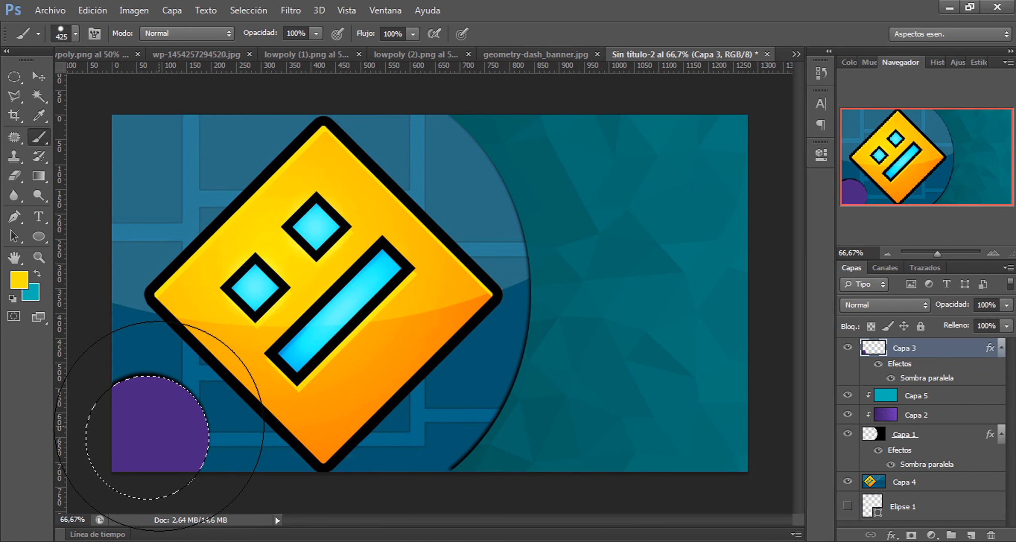
left_click(37, 273)
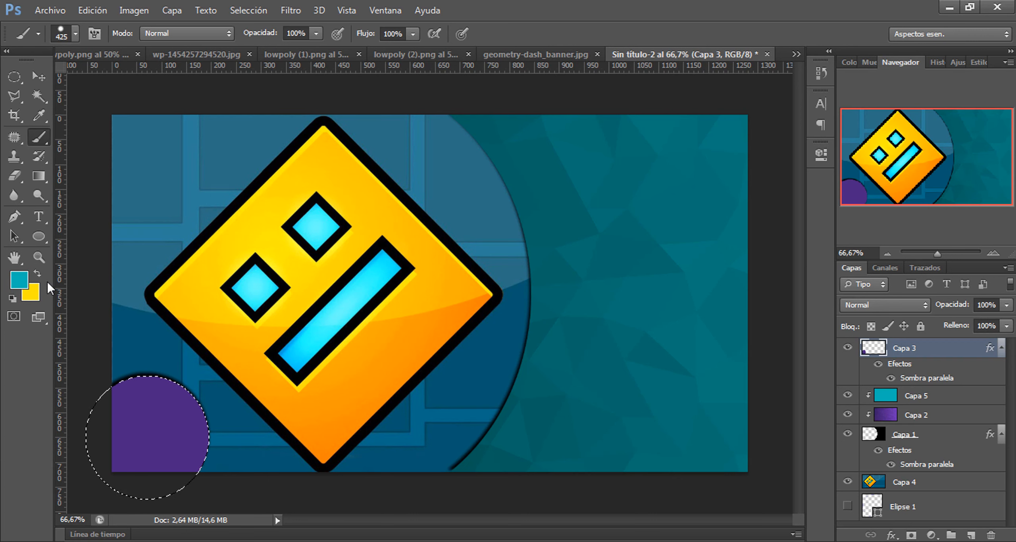
mouse_move(126, 409)
left_mouse_down()
mouse_move(175, 389)
mouse_move(97, 465)
mouse_move(183, 478)
left_mouse_up()
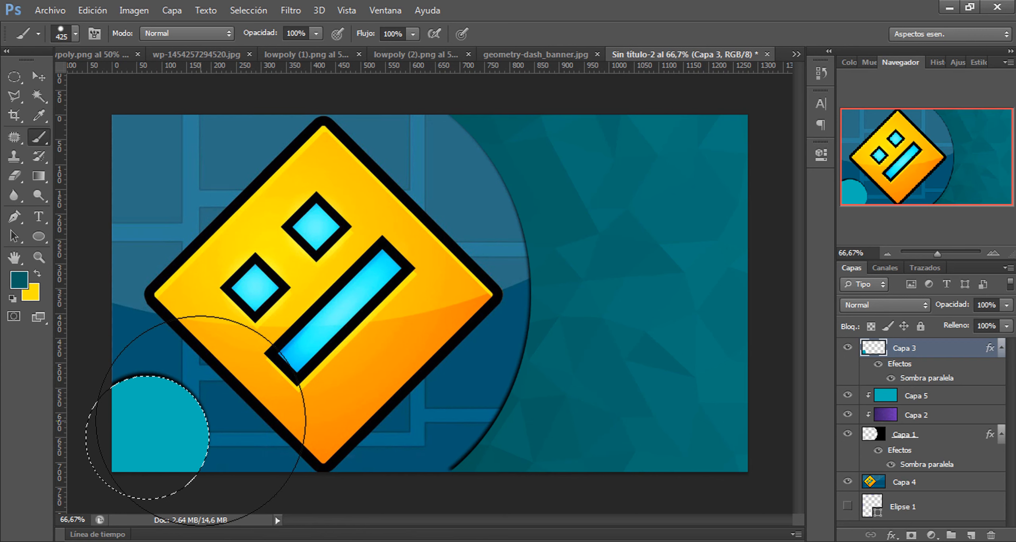
mouse_move(198, 419)
left_mouse_down()
mouse_move(120, 482)
mouse_move(129, 404)
mouse_move(153, 512)
left_mouse_up()
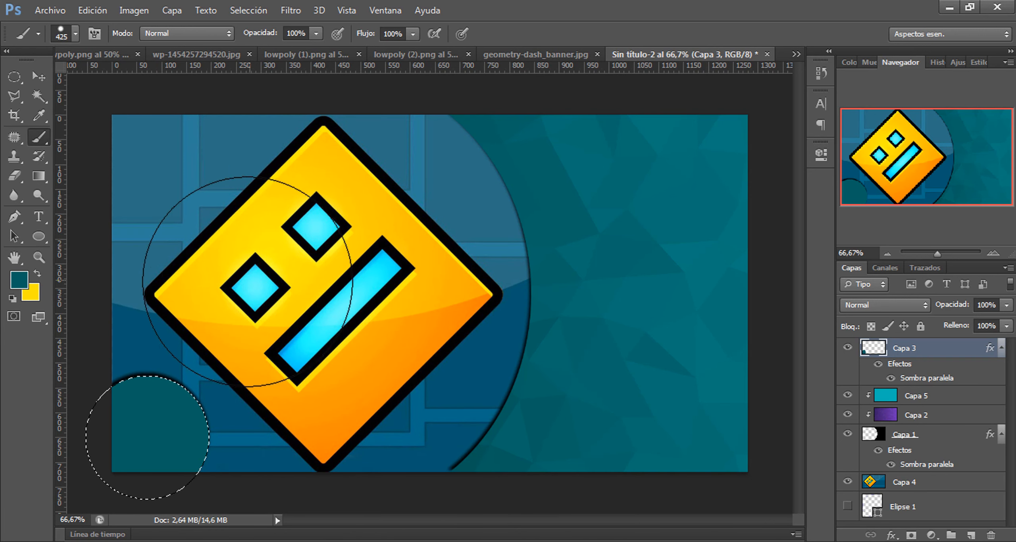
- Set the foreground to a bright blue with a hue of 199° and repaint the selected corner circle with it
left_click(16, 289)
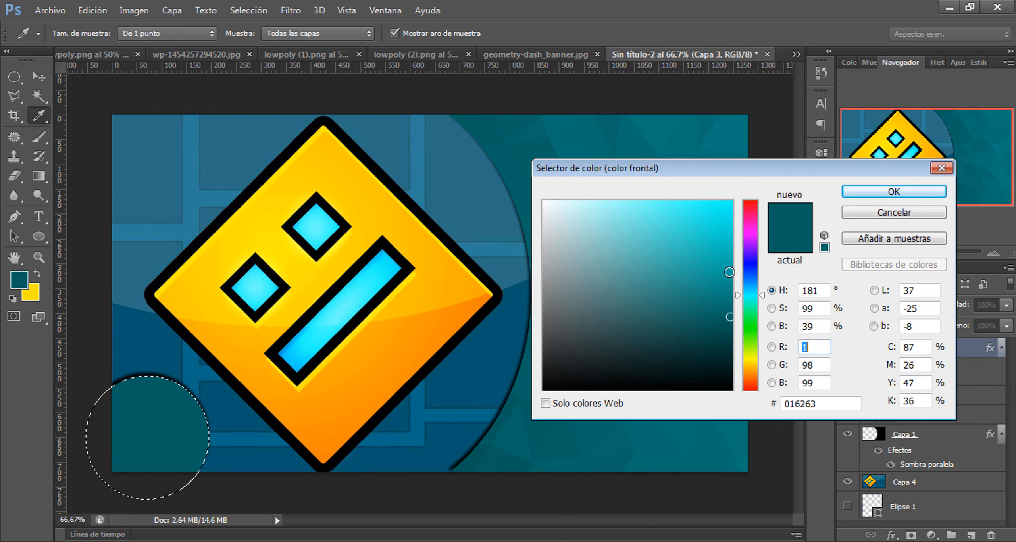
left_click_drag(723, 279, 744, 263)
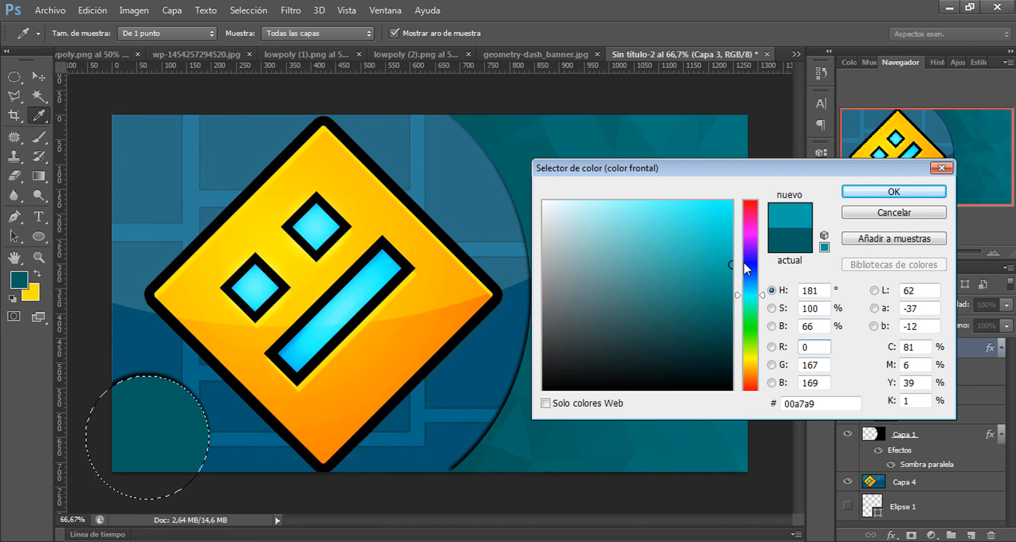
left_click(751, 286)
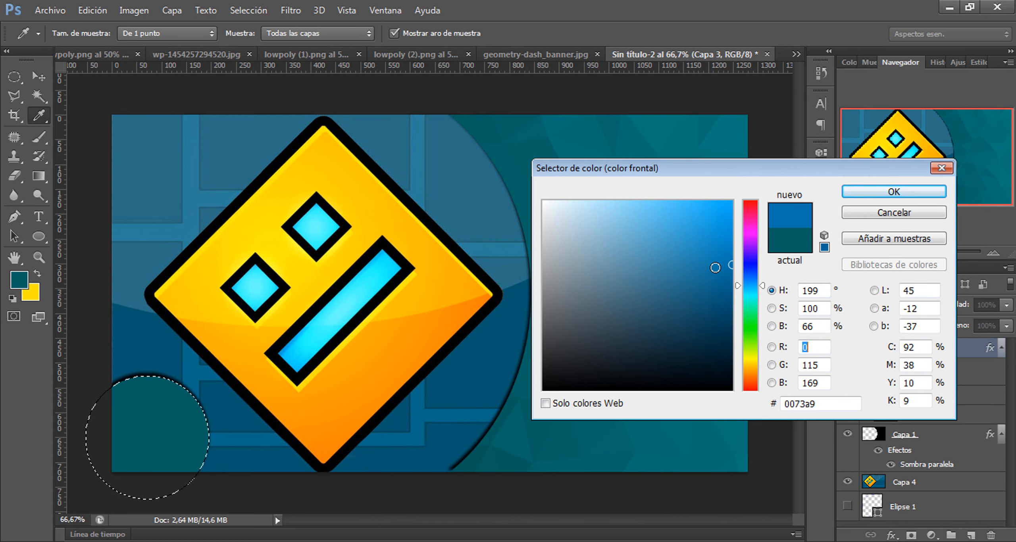
left_click_drag(732, 265, 733, 239)
left_click(894, 192)
key("b")
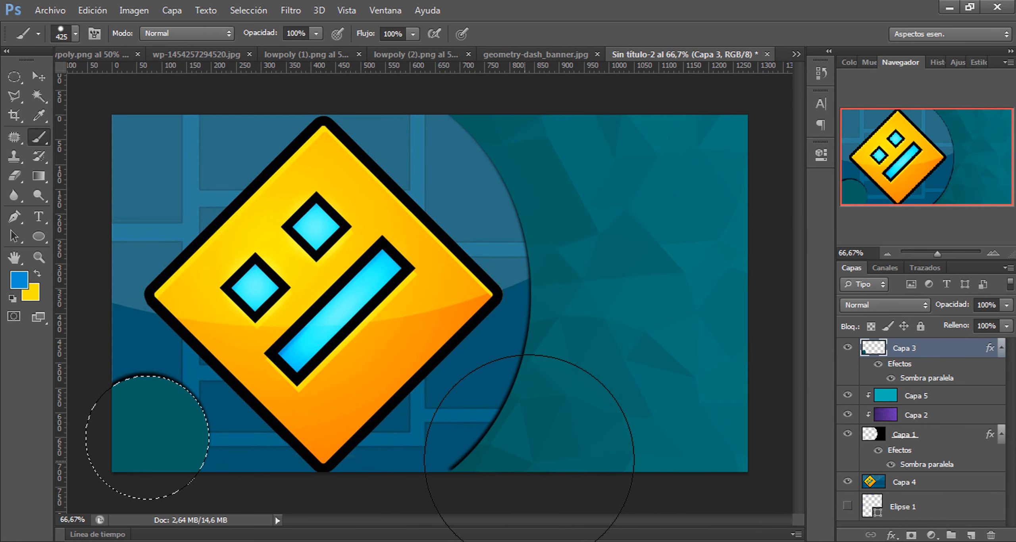
mouse_move(69, 402)
left_mouse_down()
mouse_move(160, 474)
mouse_move(222, 445)
mouse_move(214, 457)
left_mouse_up()
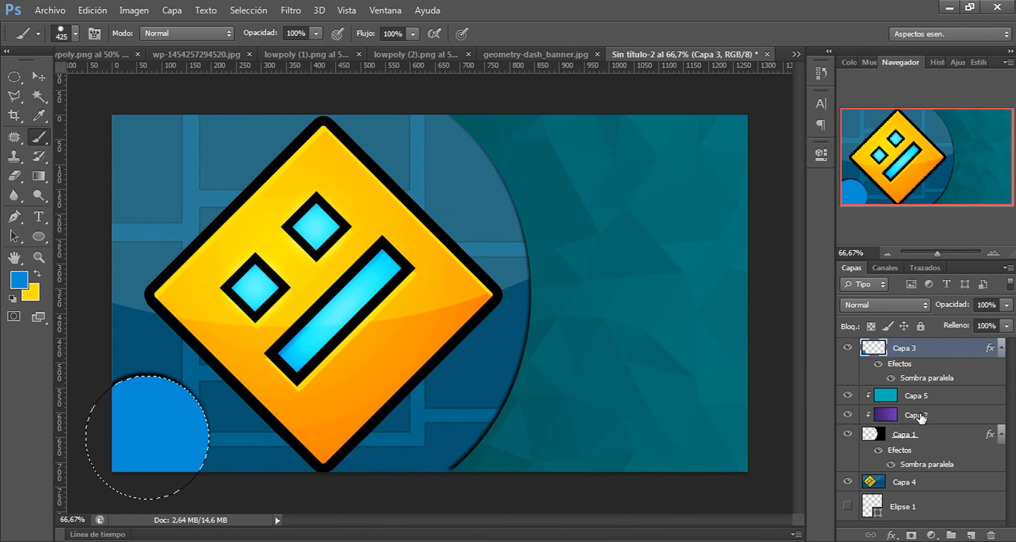
- Clear the selection and paint the same blue over the low-poly area on Capa 5 with the 425 px Brush
left_click(919, 397)
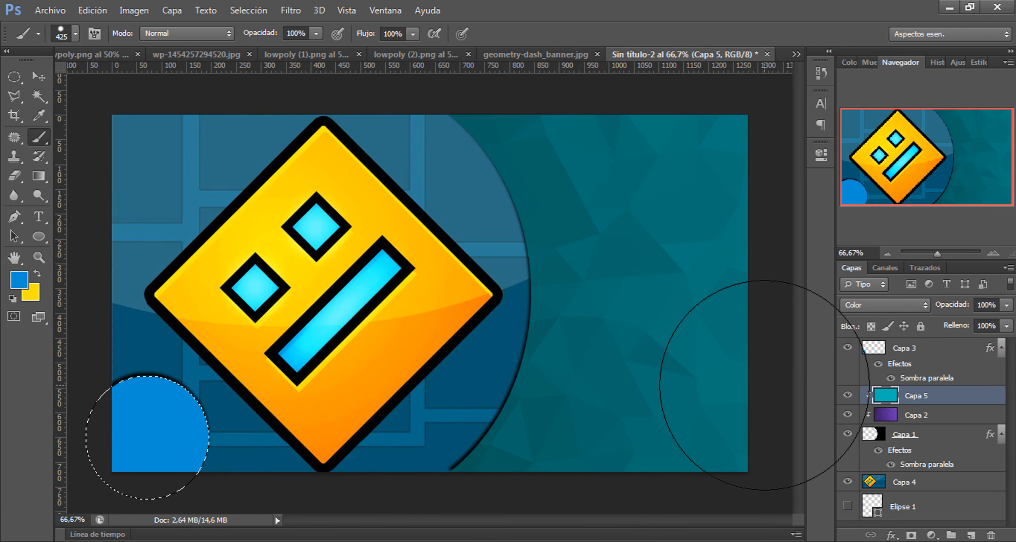
key("ctrl+d")
mouse_move(586, 369)
left_mouse_down()
mouse_move(273, 170)
mouse_move(658, 171)
mouse_move(576, 199)
left_mouse_up()
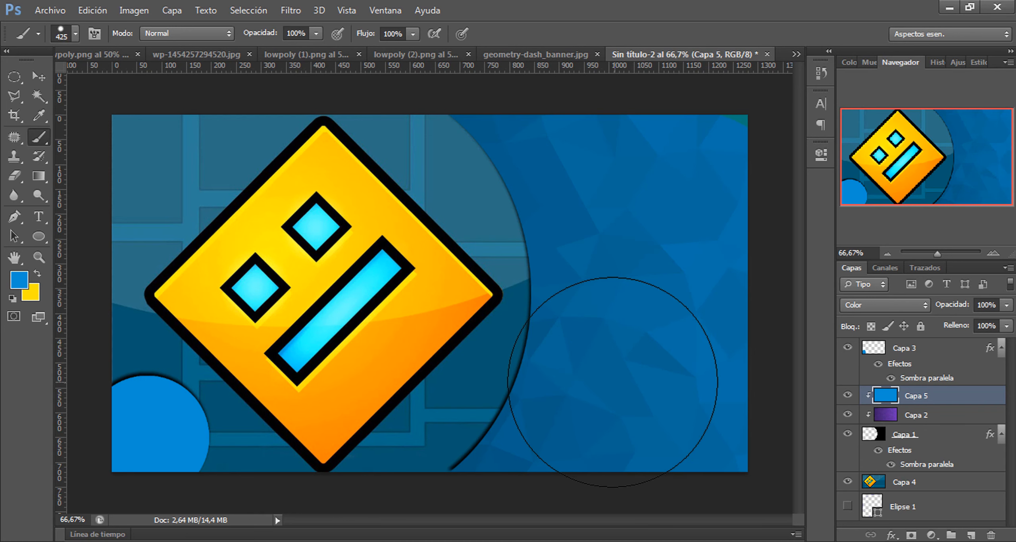
key("alt")
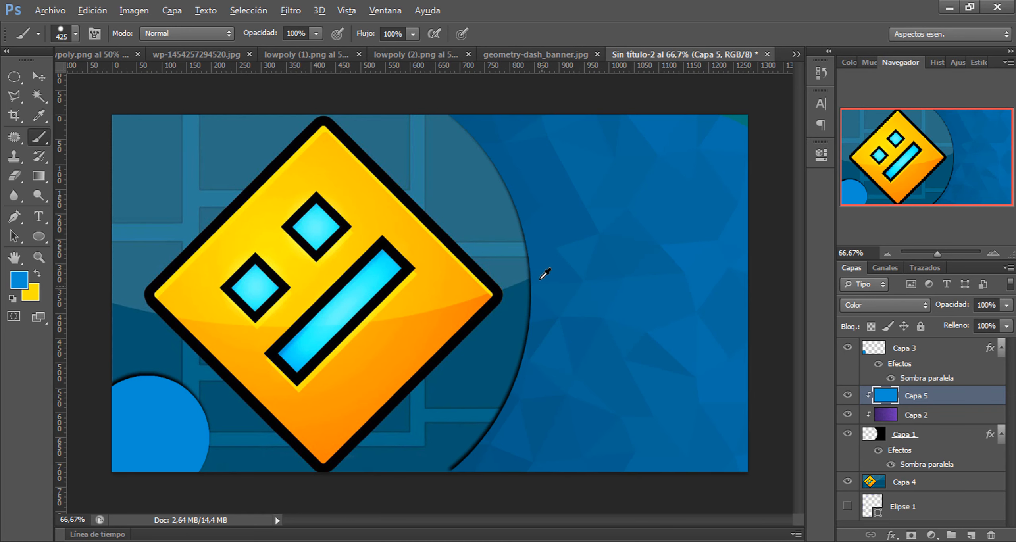